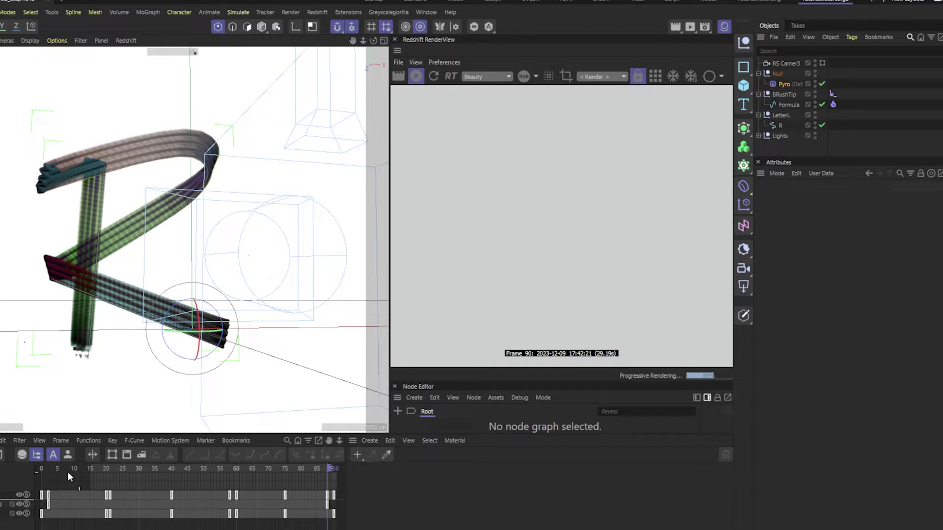
Select the Formula stroke, scrub to about frame 90, and bring up its Pyro Emitter tag settings.
mouse_move(136, 470)
mouse_down()
mouse_move(108, 470)
mouse_move(270, 469)
mouse_up()
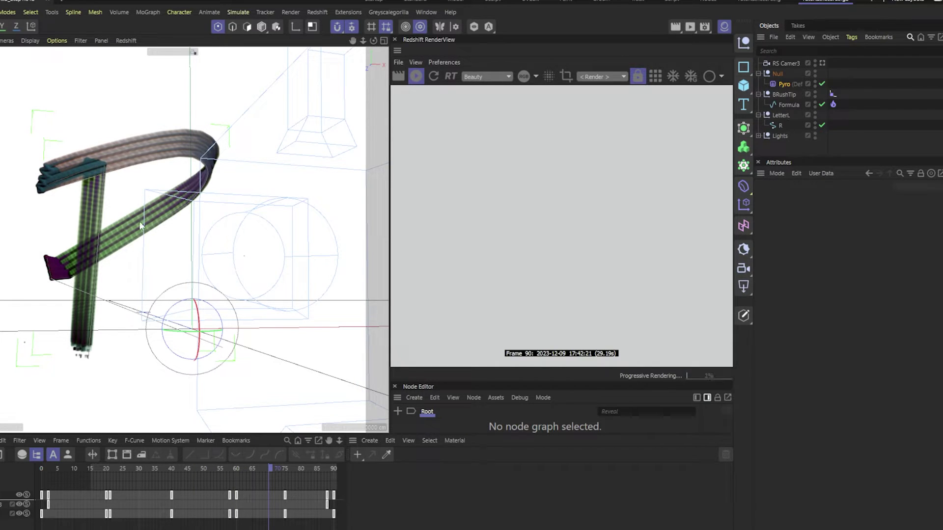
click(51, 257)
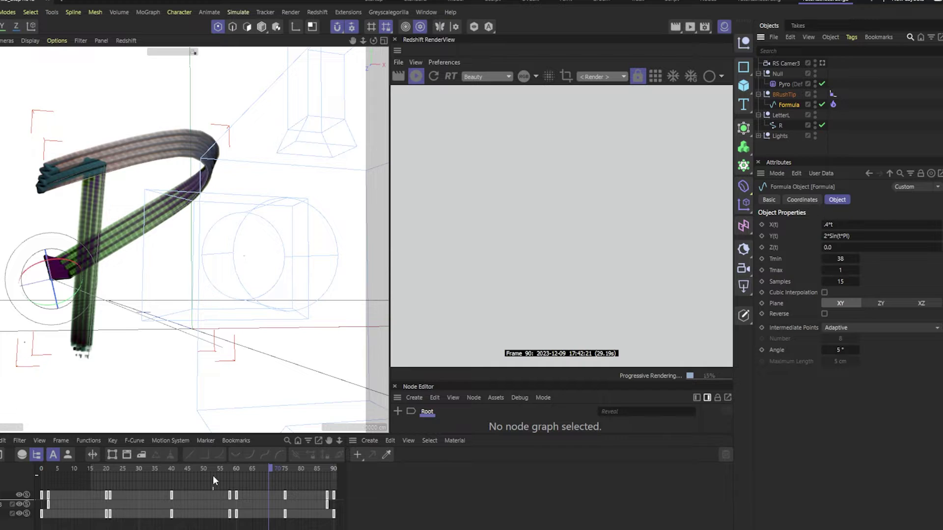
drag(212, 471, 269, 464)
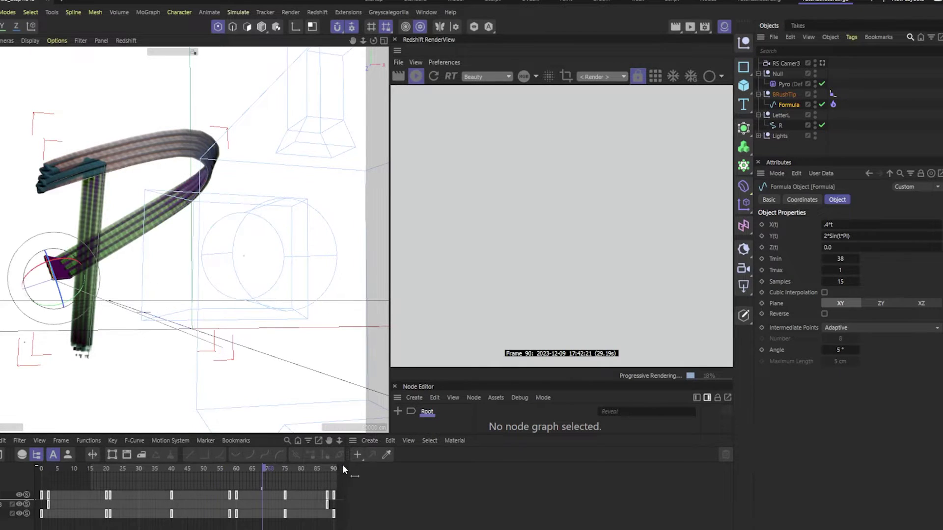
drag(343, 465, 354, 465)
click(837, 104)
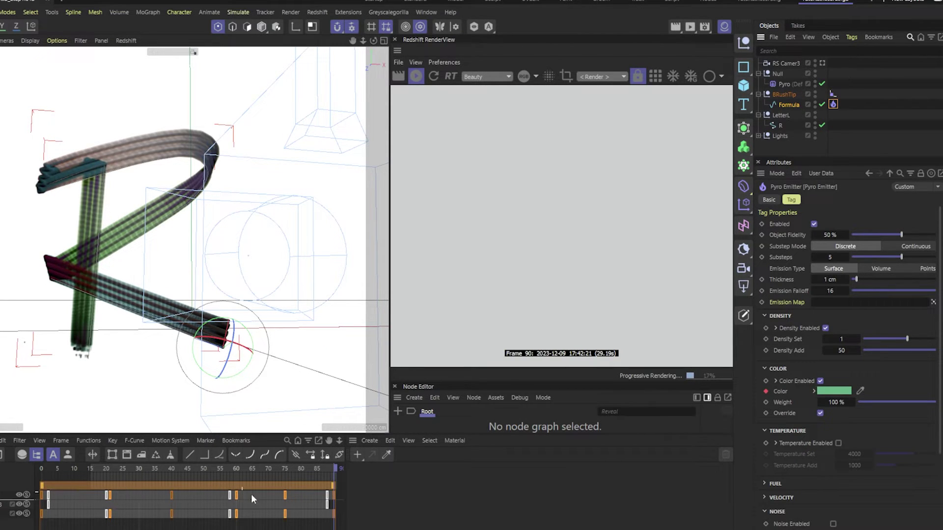
drag(51, 470, 311, 465)
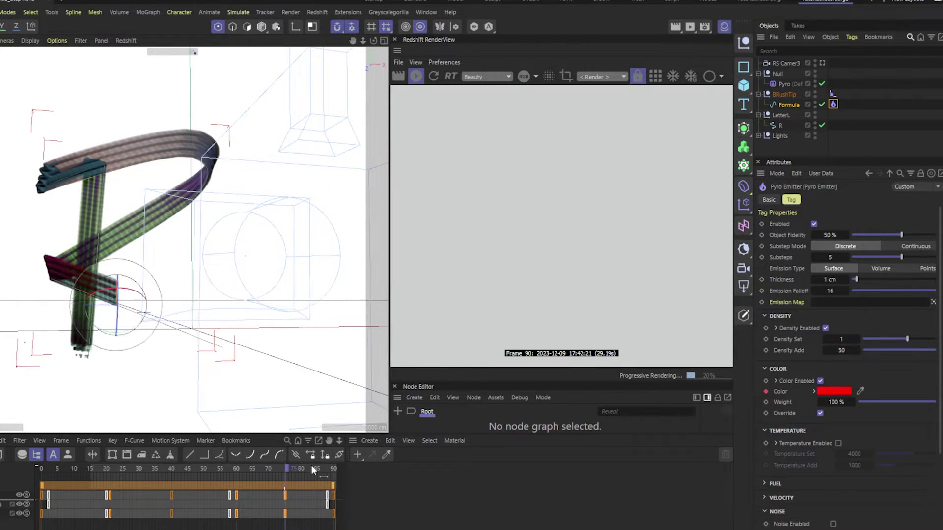
Create a new Pyro Volume material in the Material Manager.
click(414, 398)
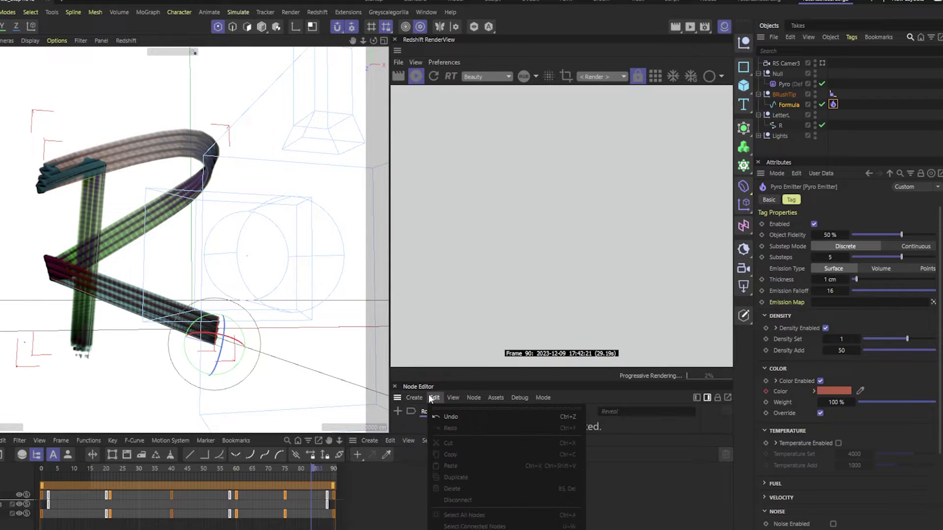
click(388, 520)
click(370, 441)
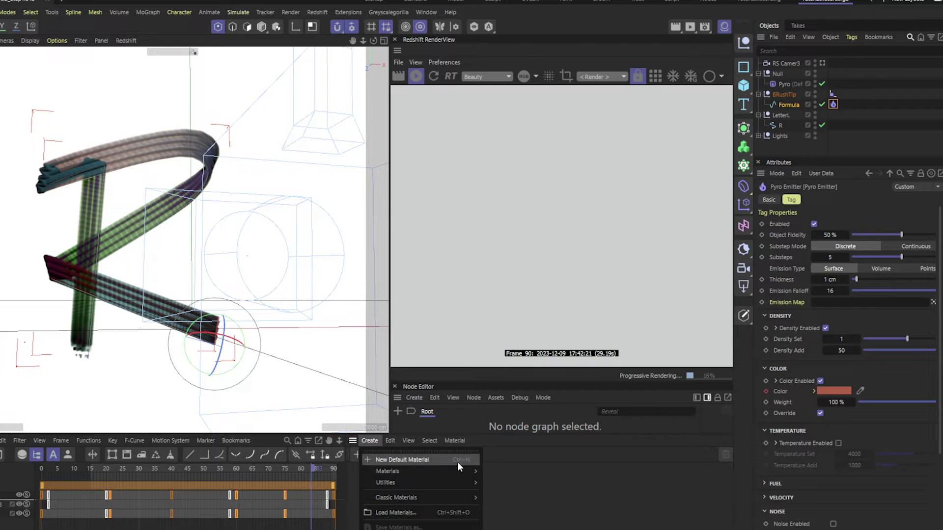
mouse_move(460, 474)
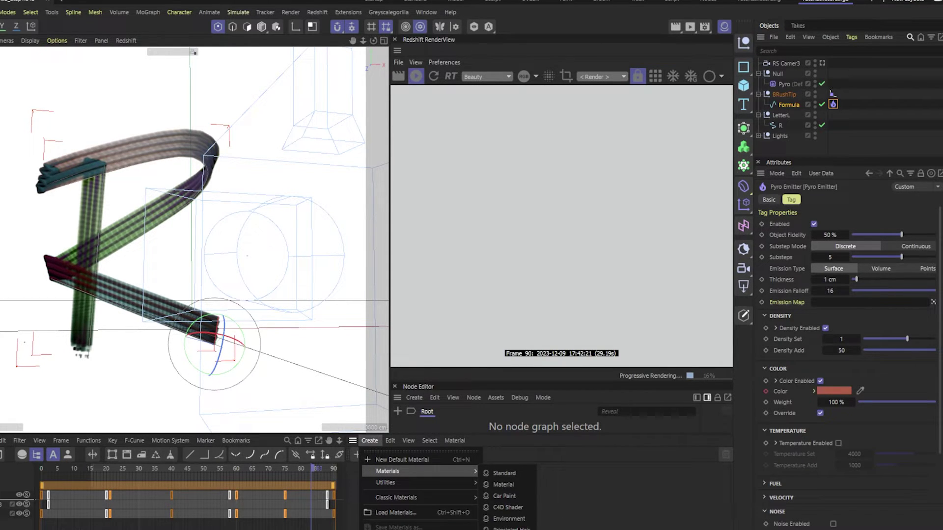
click(506, 529)
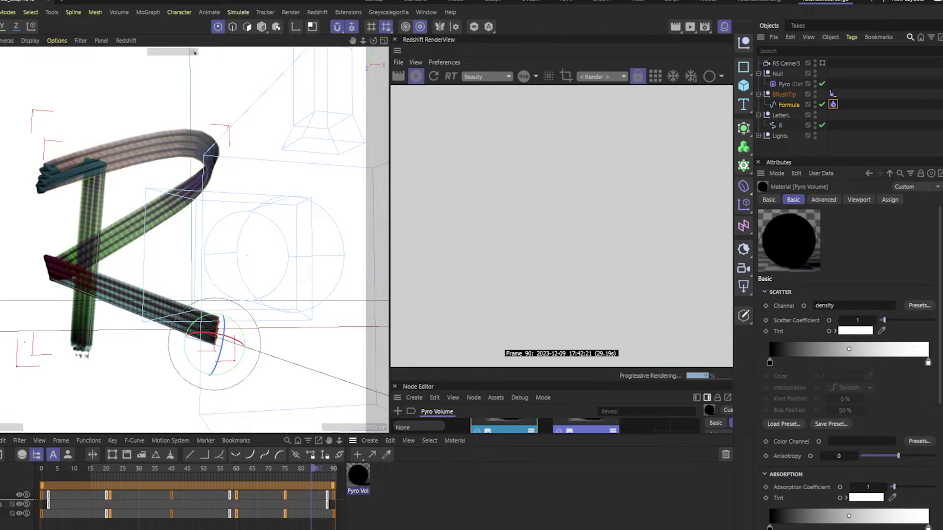
Assign the Pyro Volume material to the Pyro output object.
drag(357, 476, 794, 105)
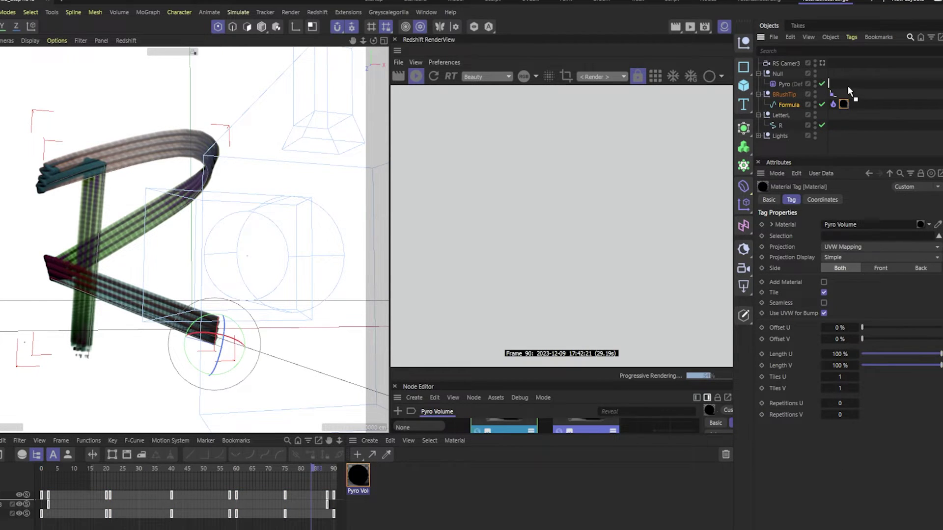
drag(847, 85, 831, 84)
click(786, 85)
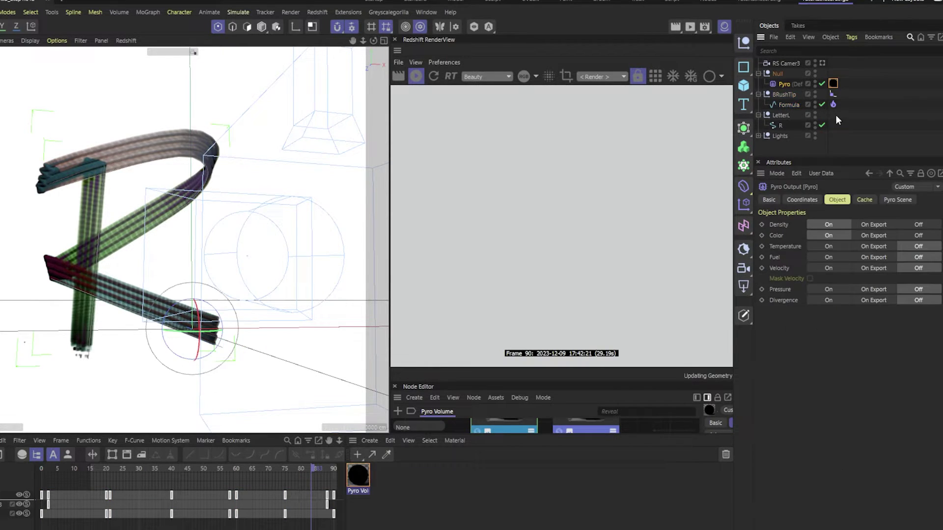
click(835, 83)
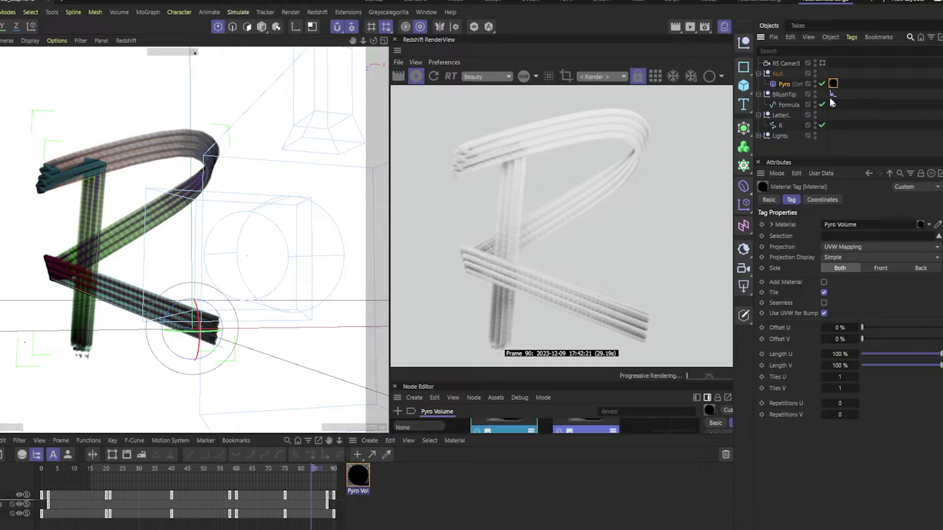
Set the Pyro Volume material's scatter colour to the Pyro 'color' channel preset.
double_click(835, 83)
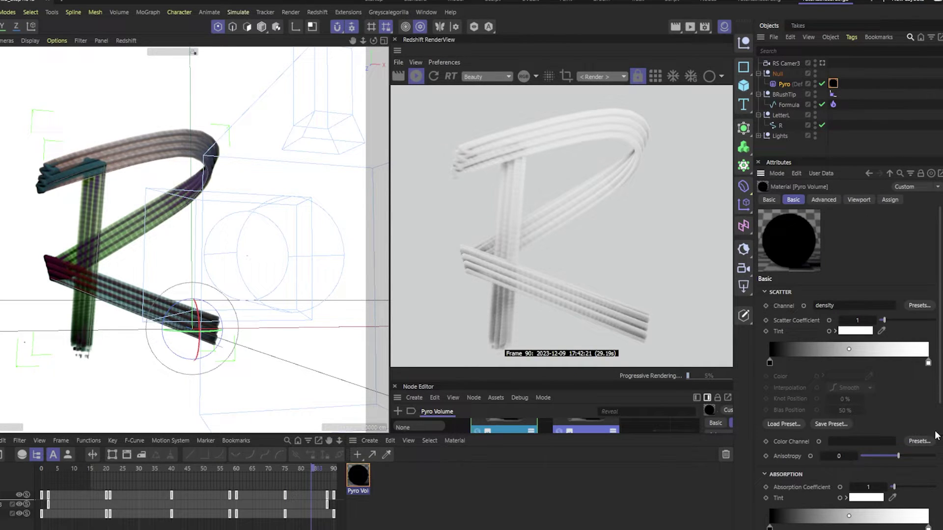
scroll(933, 442, down, 3)
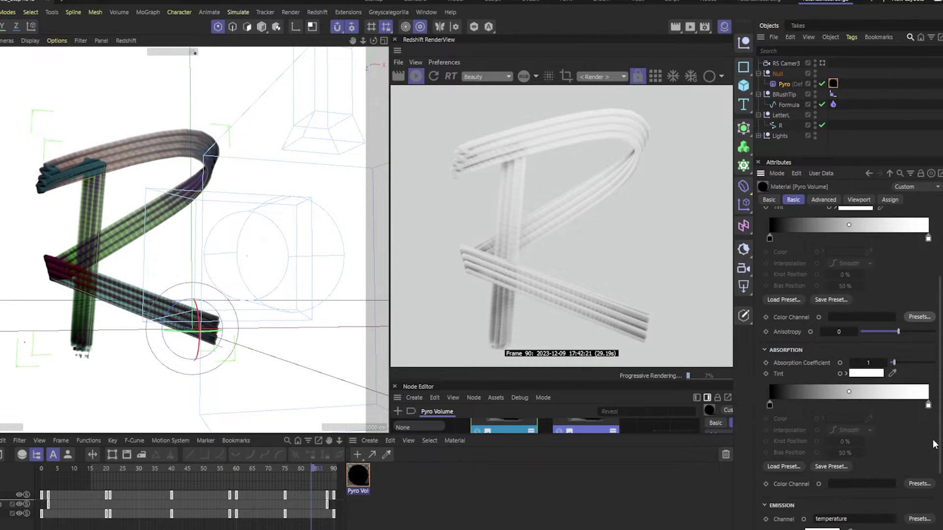
click(918, 317)
mouse_move(899, 354)
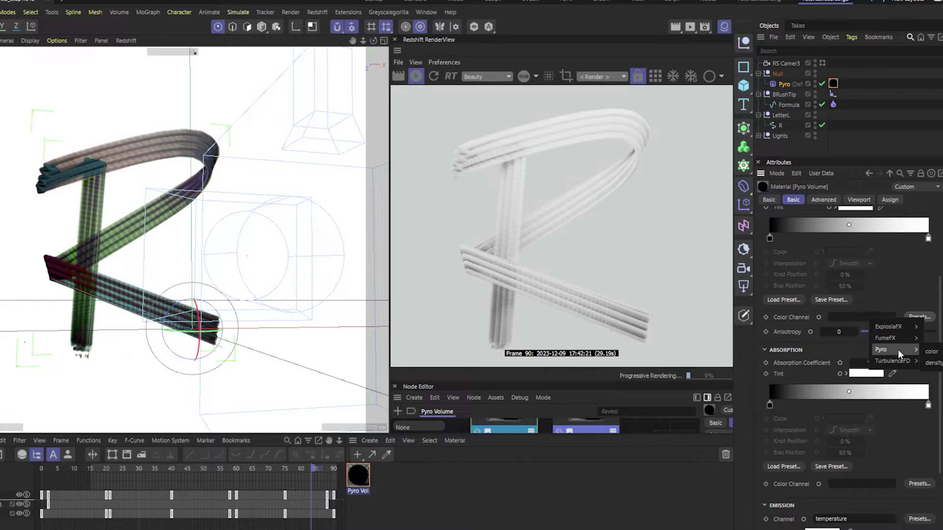
click(932, 352)
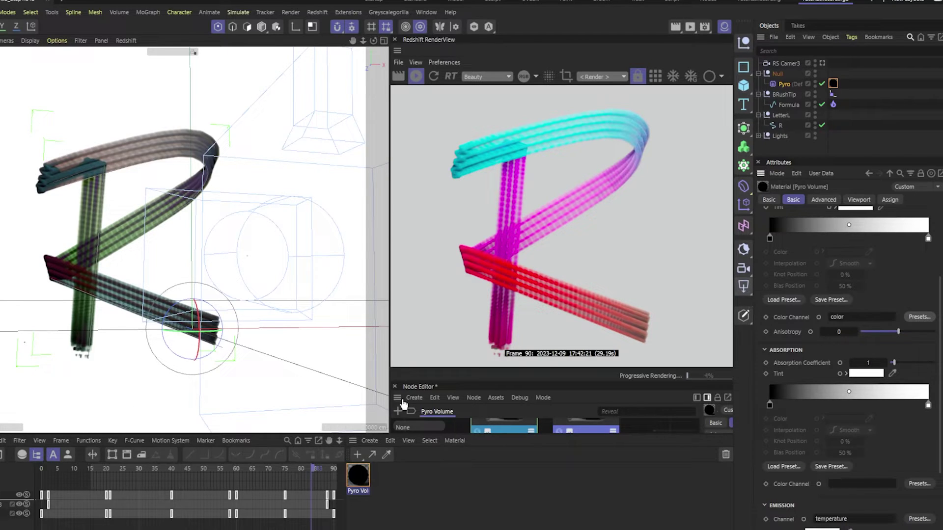
click(785, 84)
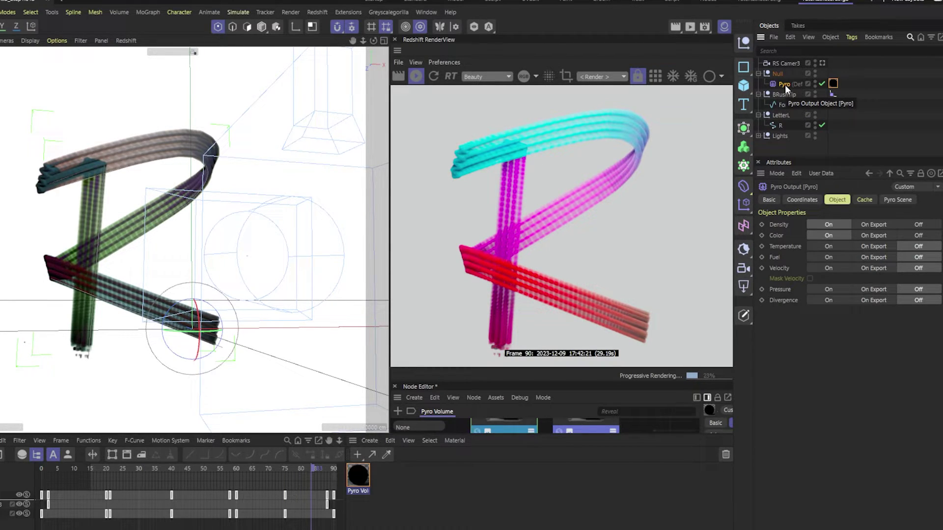
Rename the Pyro output object to PyroDensity.
double_click(785, 84)
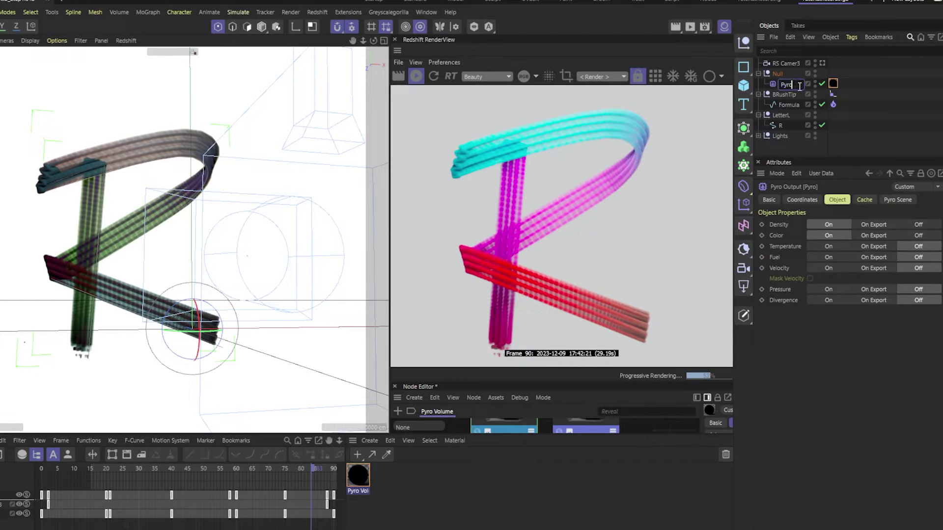
text(Denisty)
key(BackSpace)
key(BackSpace)
key(BackSpace)
key(BackSpace)
text(sity)
click(892, 111)
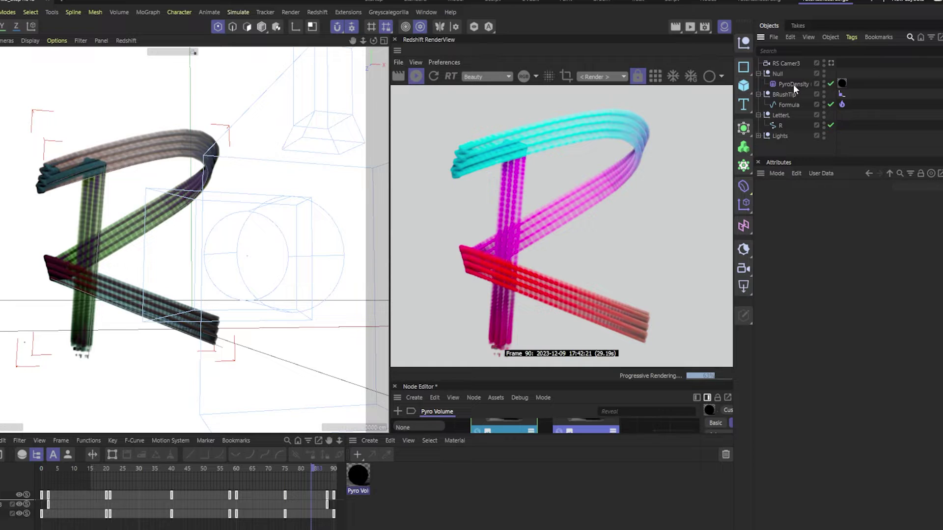
Duplicate PyroDensity above the Null and rename the copy PyroColor.
click(794, 84)
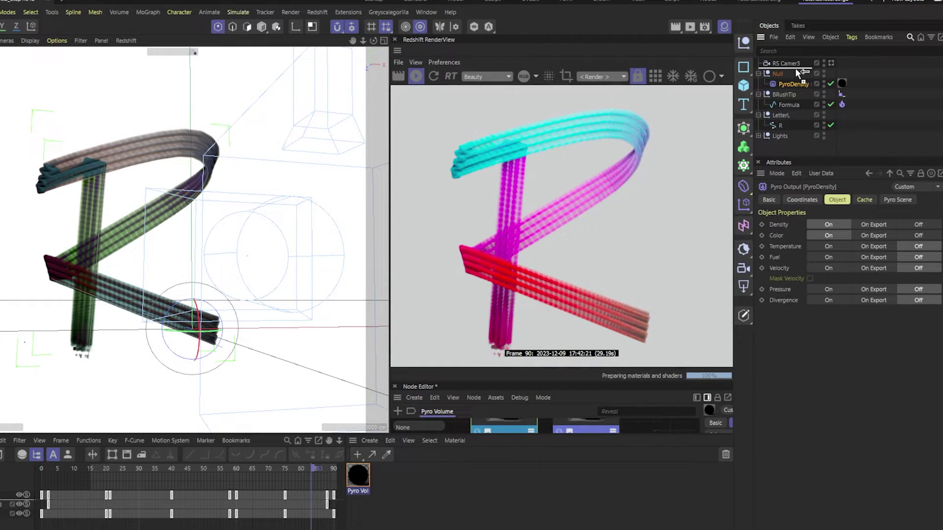
ctrl+drag(795, 68, 795, 69)
double_click(792, 74)
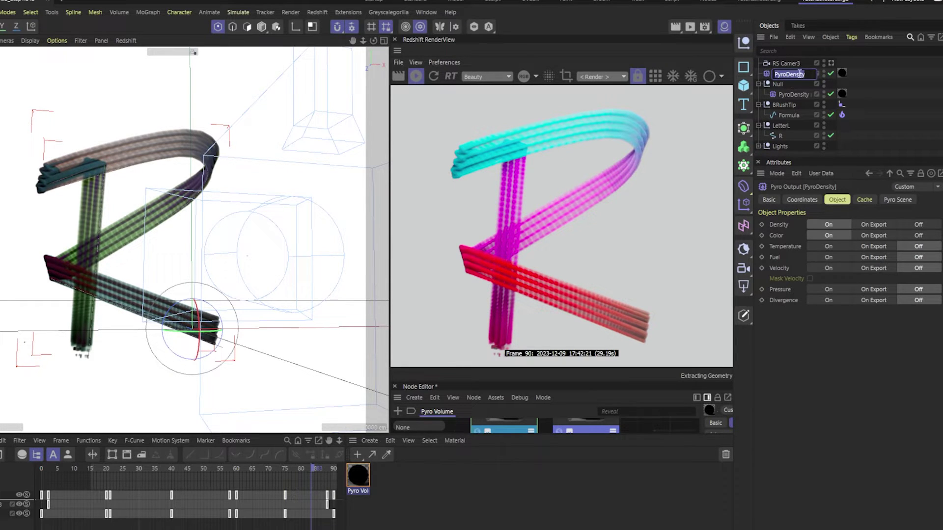
click(790, 75)
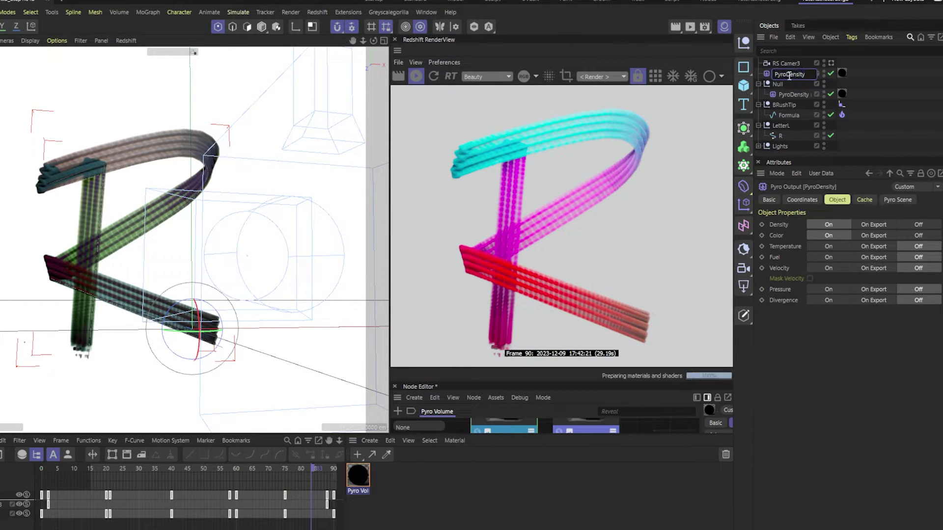
drag(784, 74, 811, 75)
text(Color)
click(898, 90)
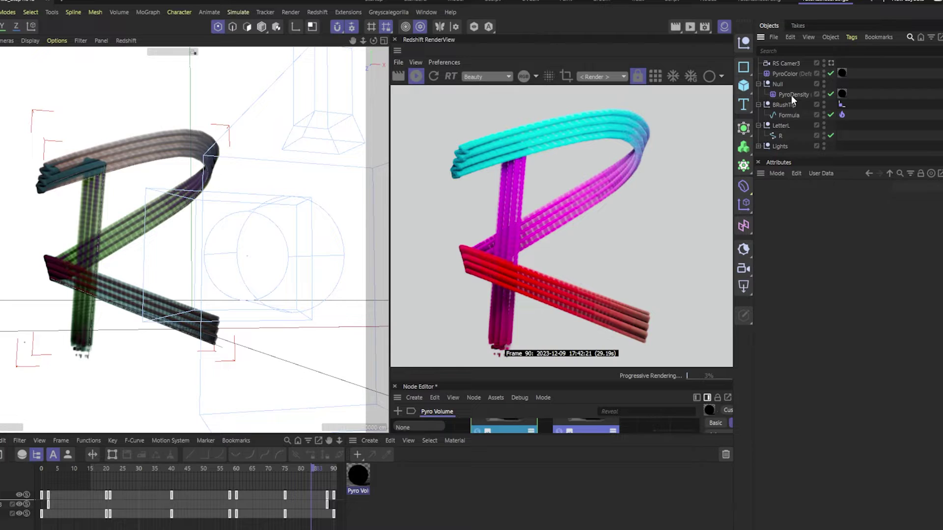
Turn off colour output on PyroDensity and density output on PyroColor.
click(791, 94)
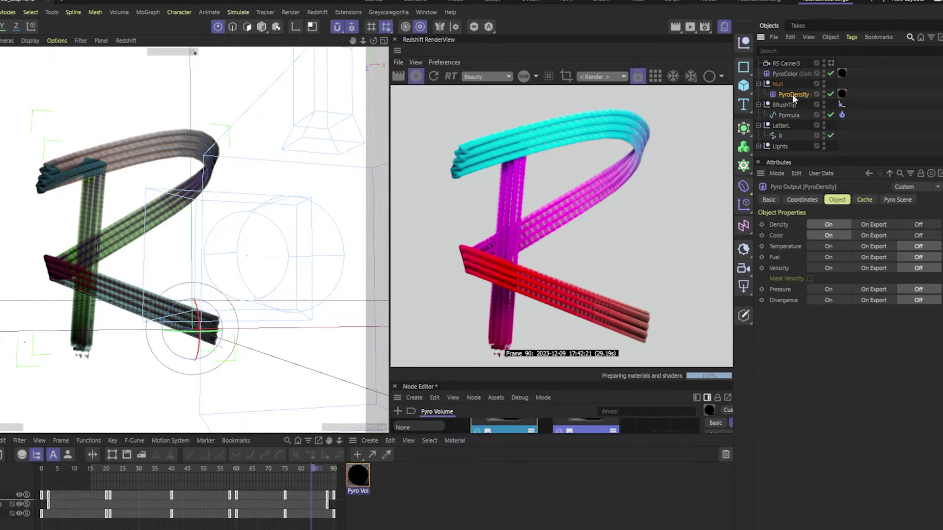
click(921, 235)
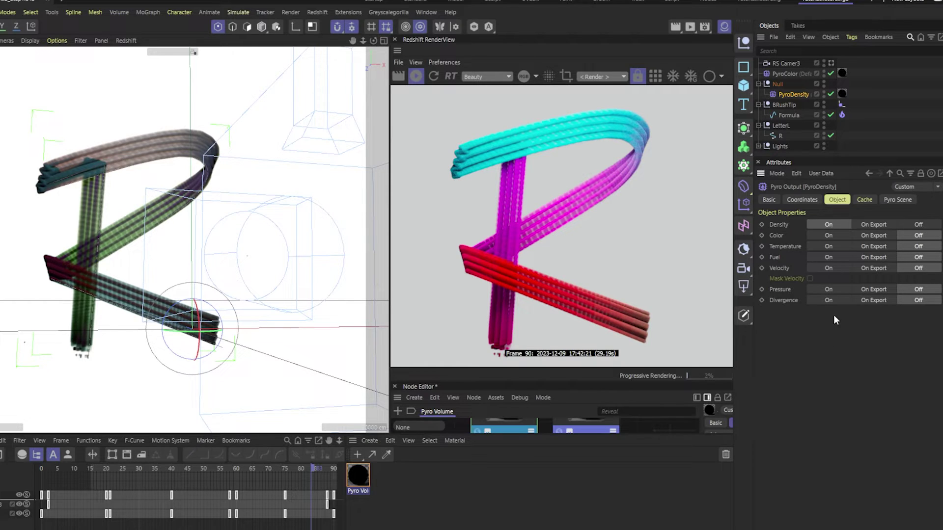
click(892, 122)
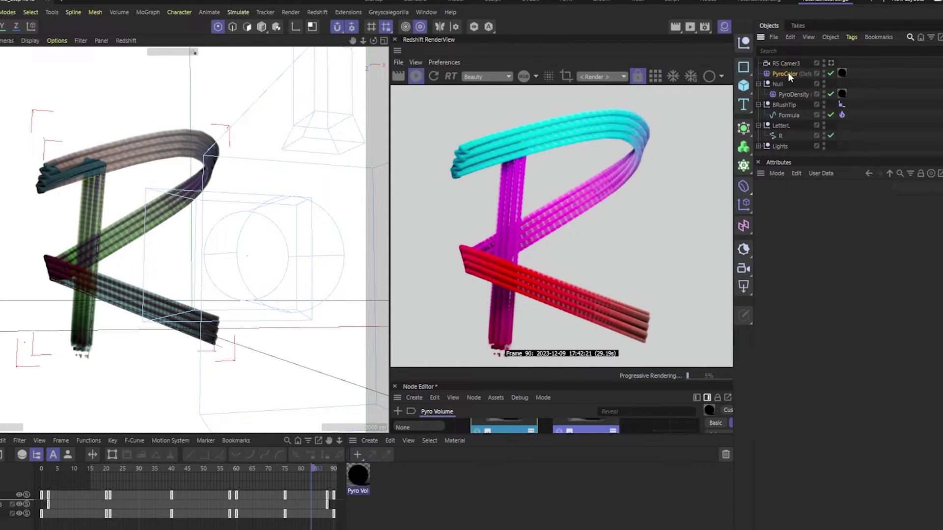
click(787, 72)
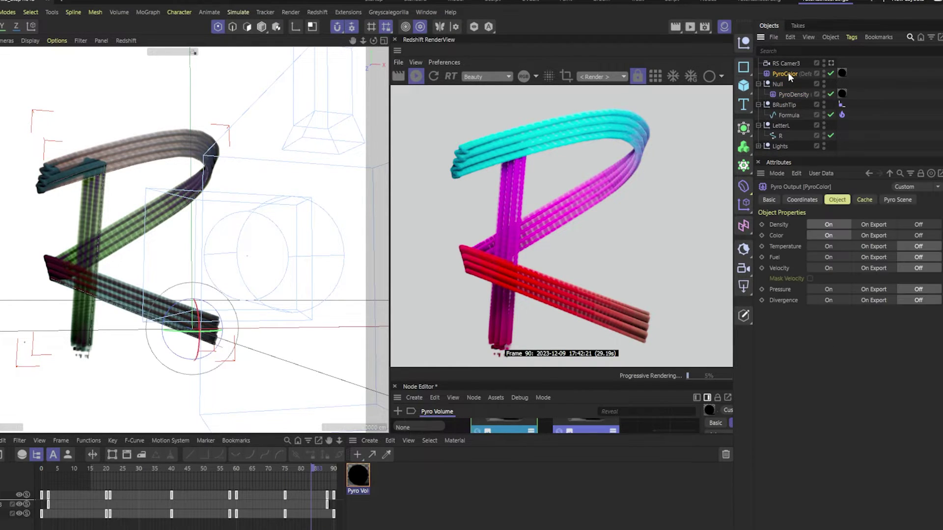
click(915, 224)
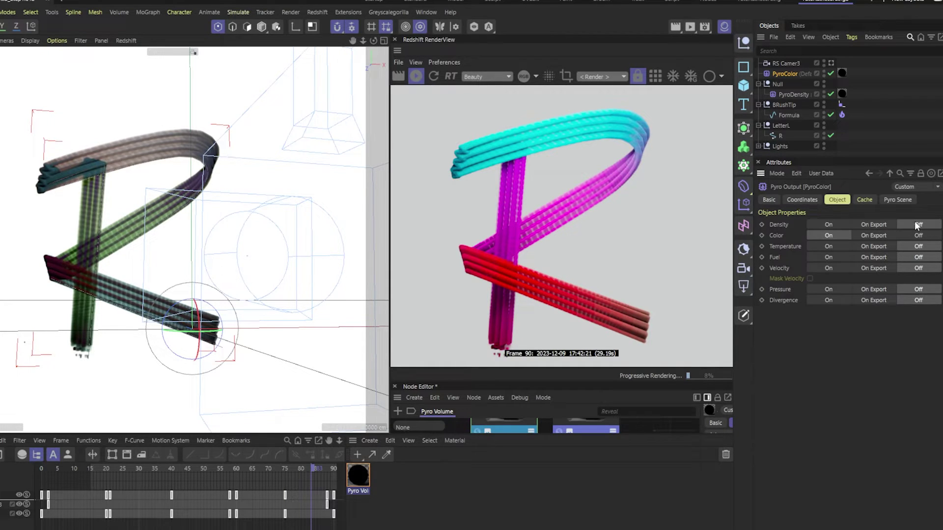
Hide PyroColor from view and reselect PyroDensity.
click(894, 101)
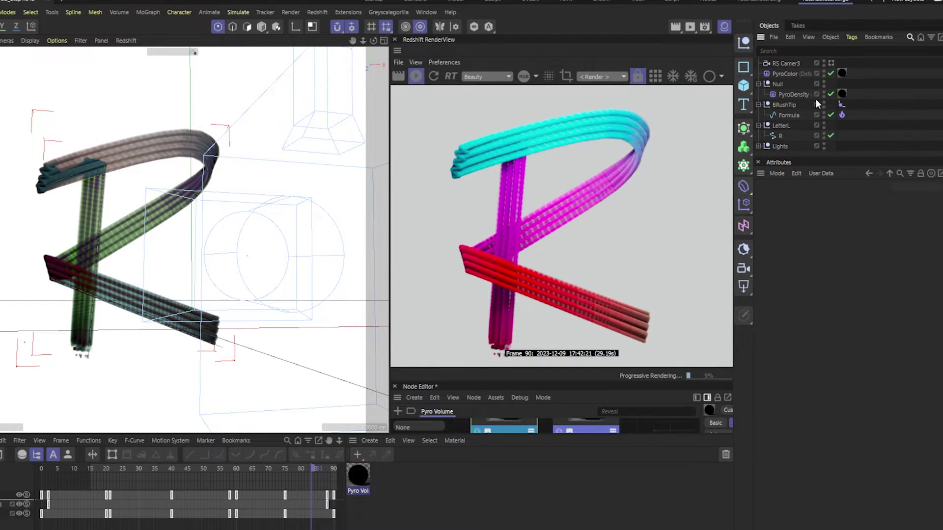
click(823, 73)
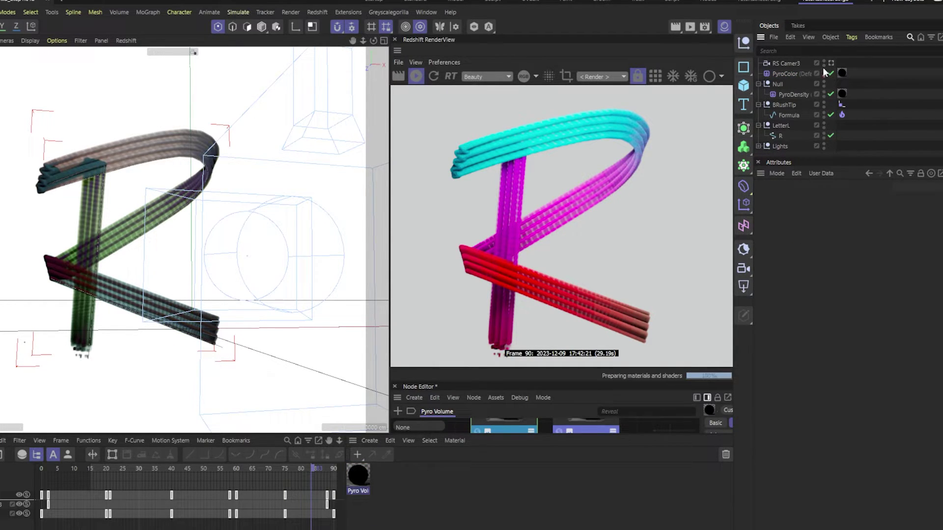
click(785, 95)
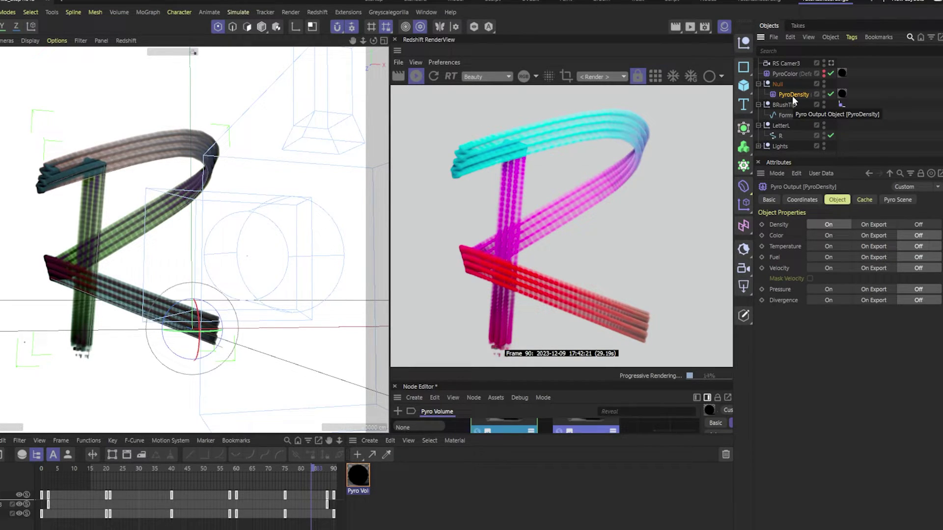
Add a Volume Builder and a Volume Mesher from the Volume palette.
click(744, 146)
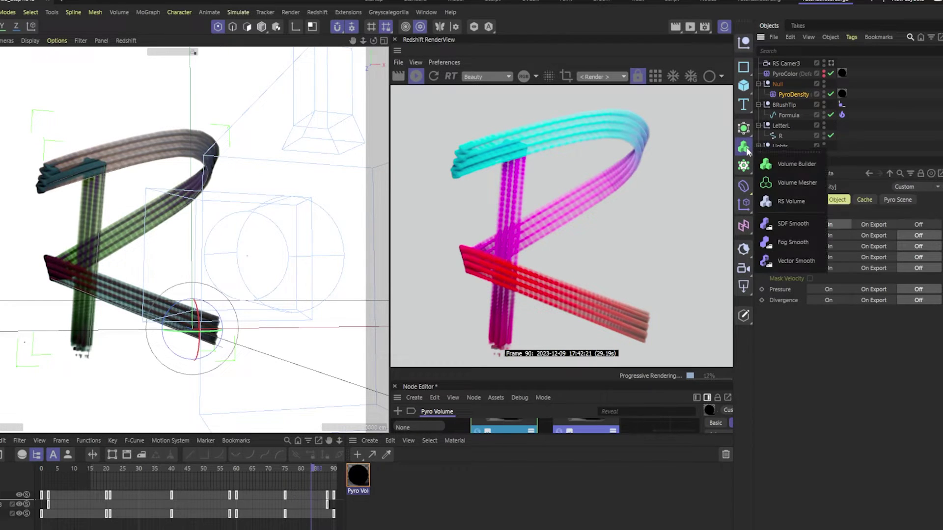
click(782, 163)
click(745, 146)
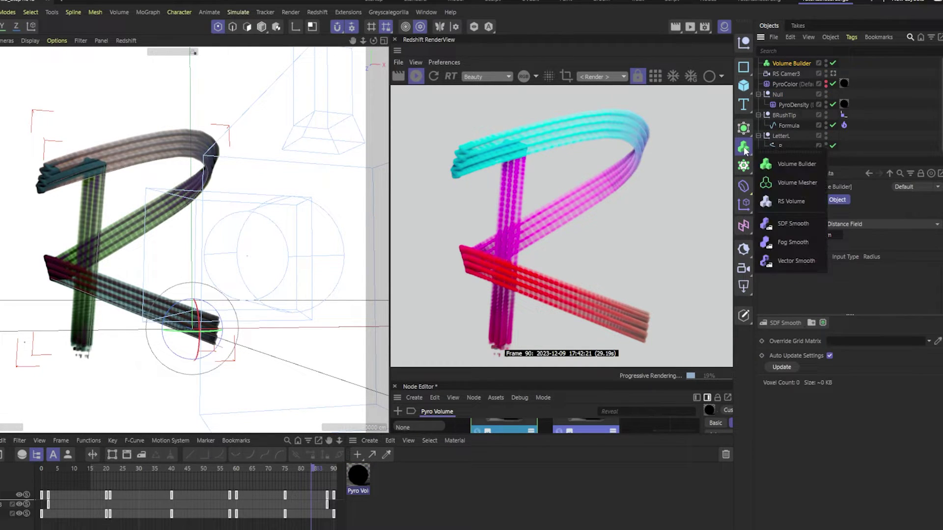
click(782, 182)
Nest PyroDensity in the Volume Builder, inside the Volume Mesher under the Null.
drag(787, 73, 787, 105)
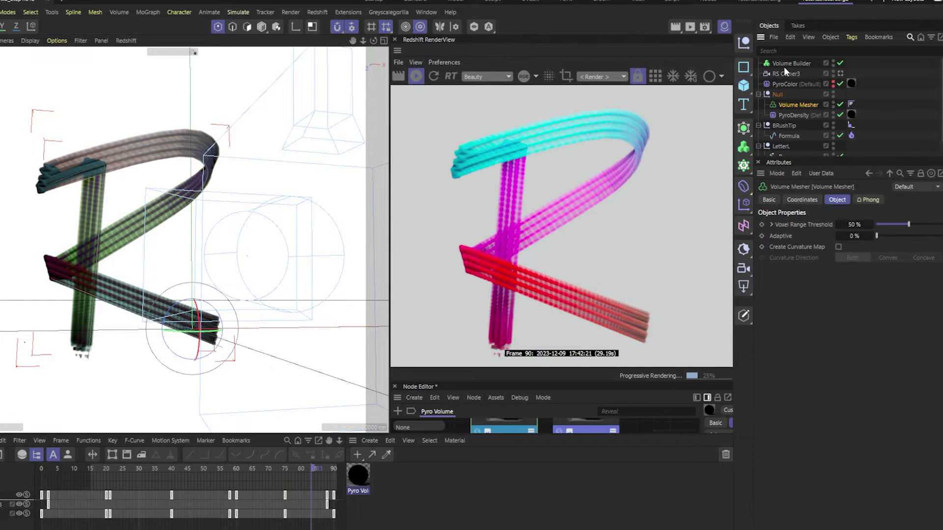
click(788, 105)
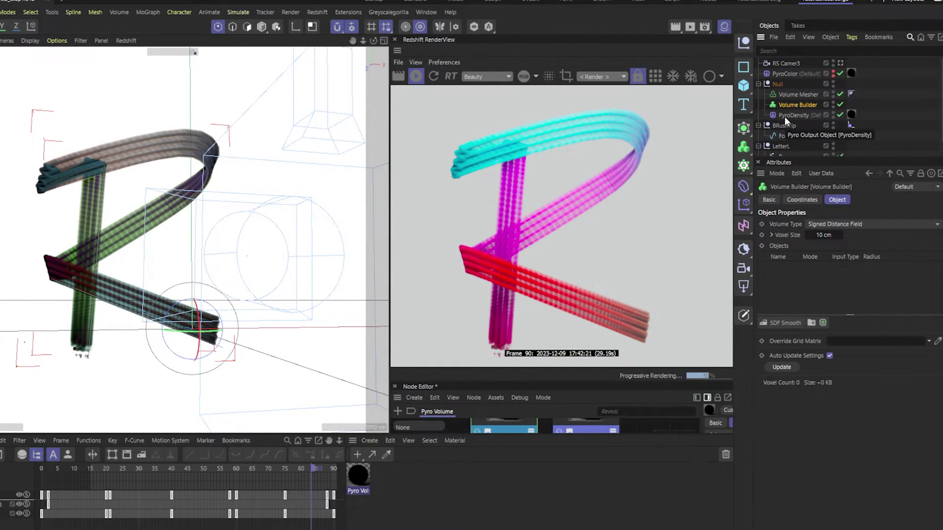
drag(786, 116, 803, 103)
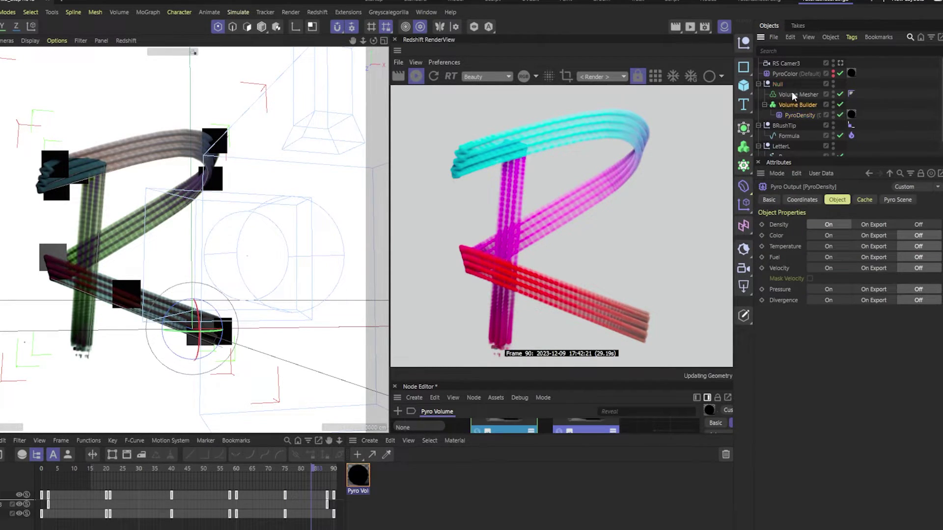
drag(792, 91, 794, 92)
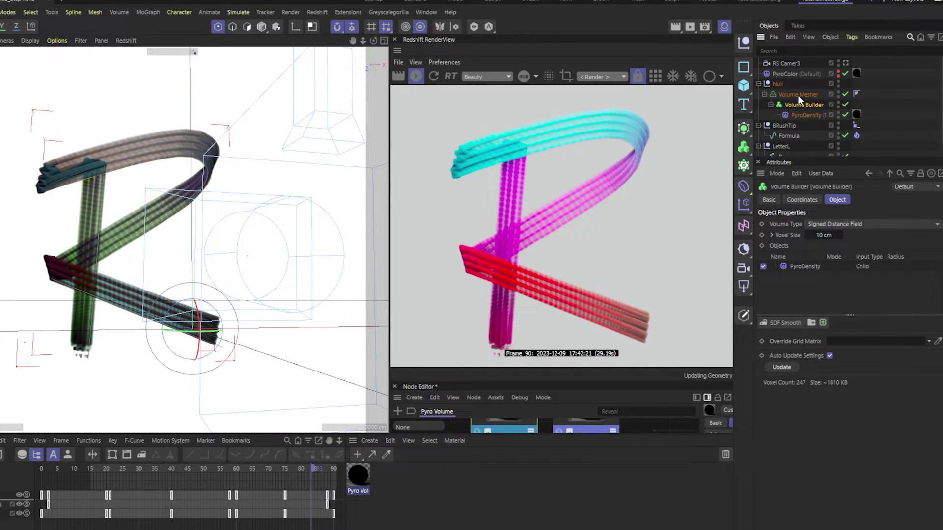
click(798, 95)
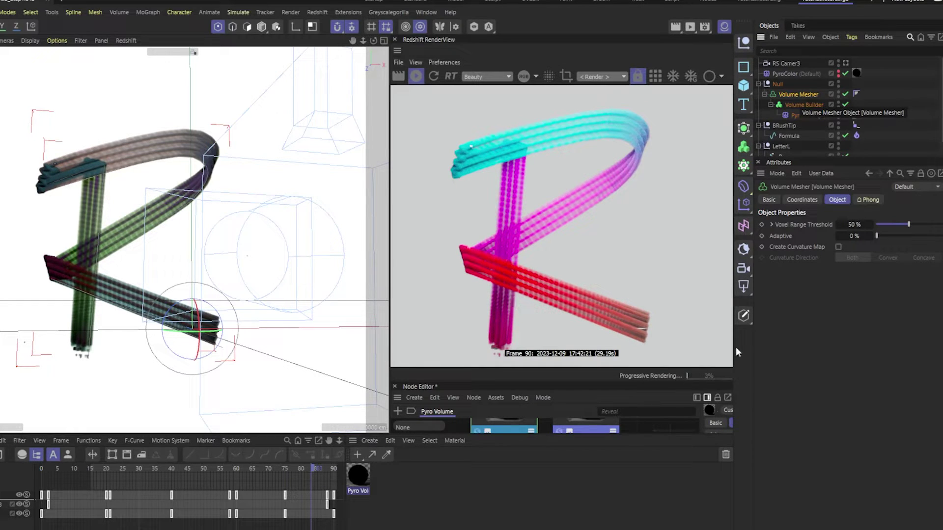
click(809, 199)
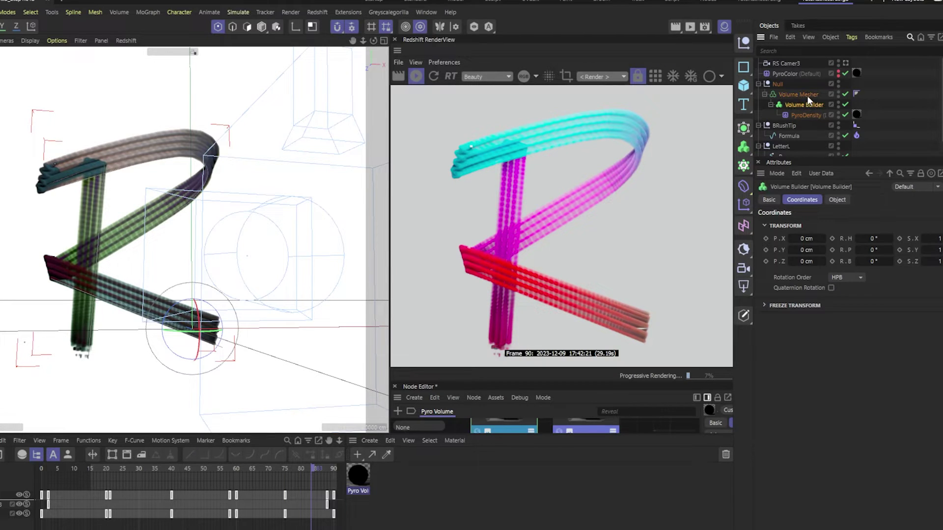
click(838, 200)
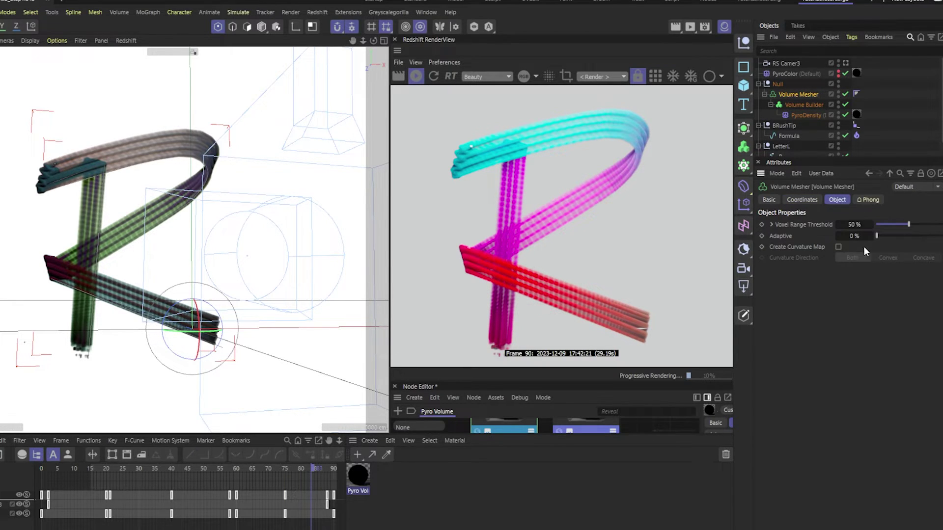
click(803, 105)
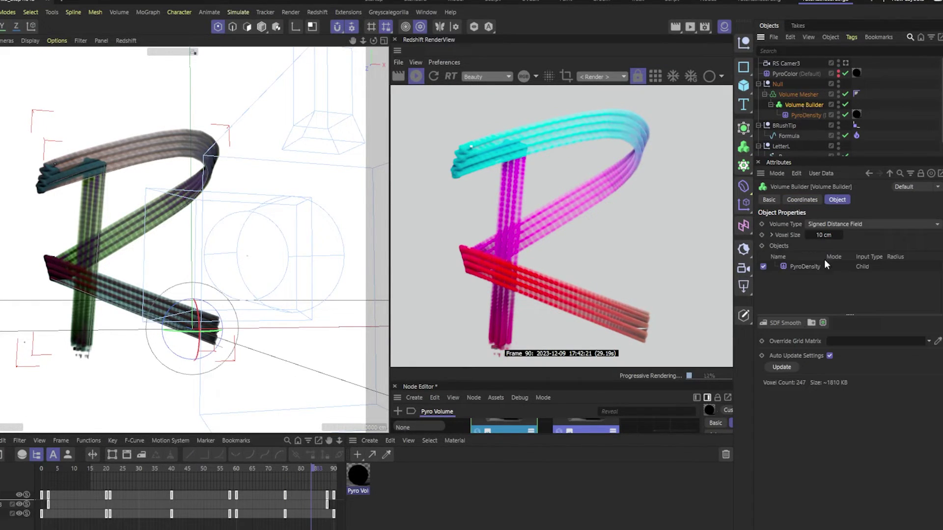
click(824, 235)
click(797, 116)
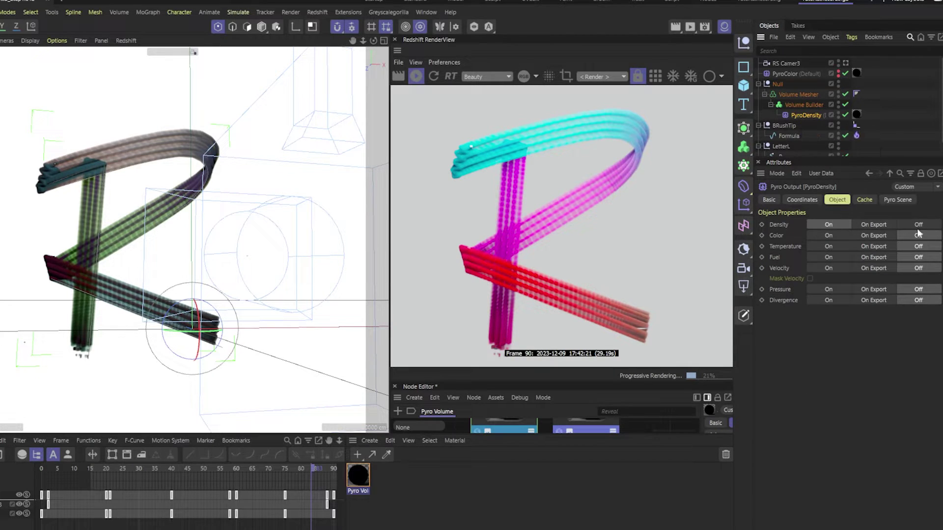
click(906, 201)
click(761, 225)
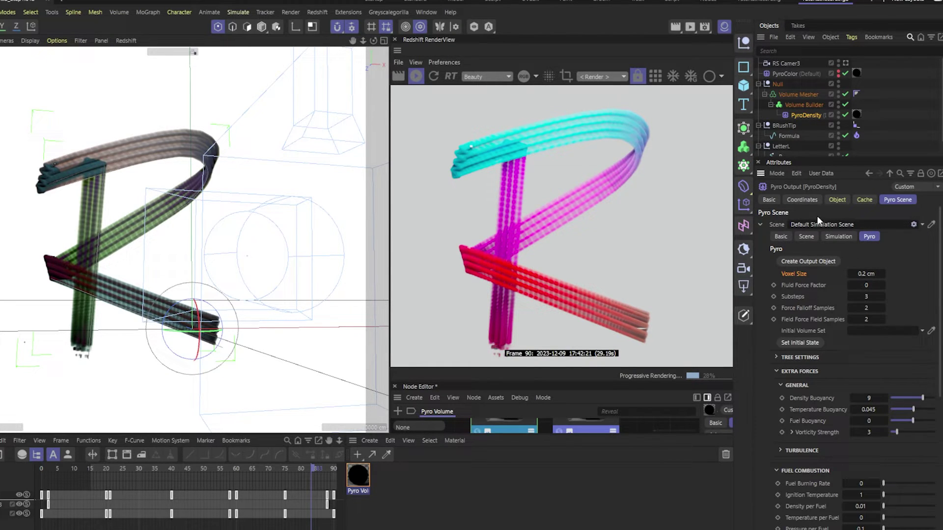
click(811, 93)
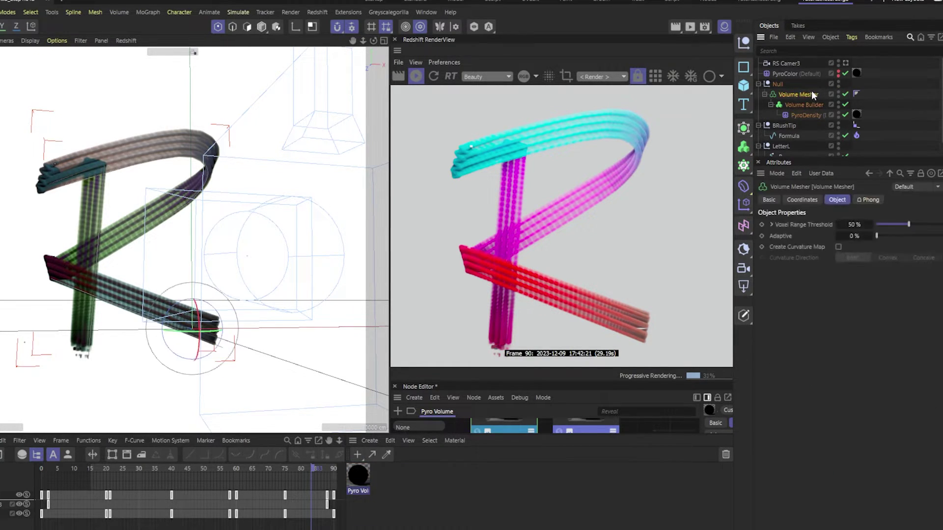
click(798, 105)
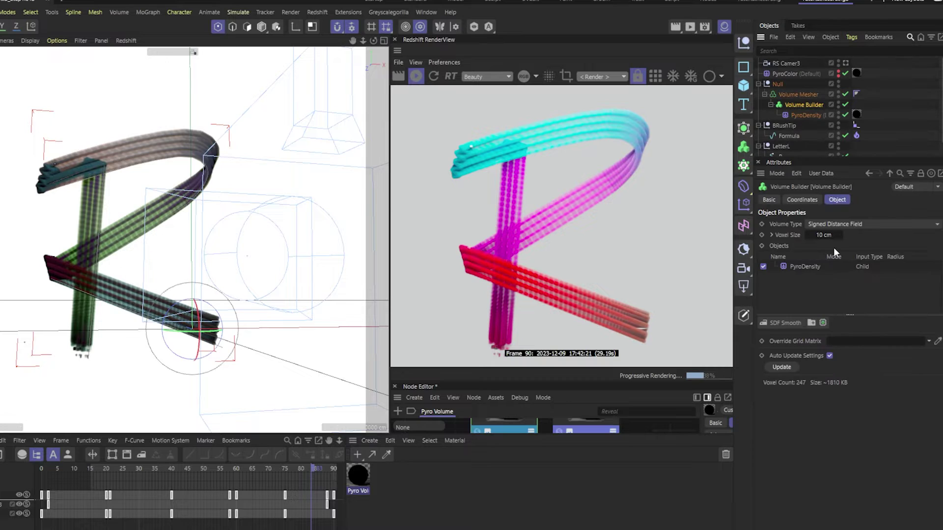
Change the Volume Builder voxel size from 10 cm to 0.2 cm, accepting the calculation warning.
key(BackSpace)
text(2)
key(Return)
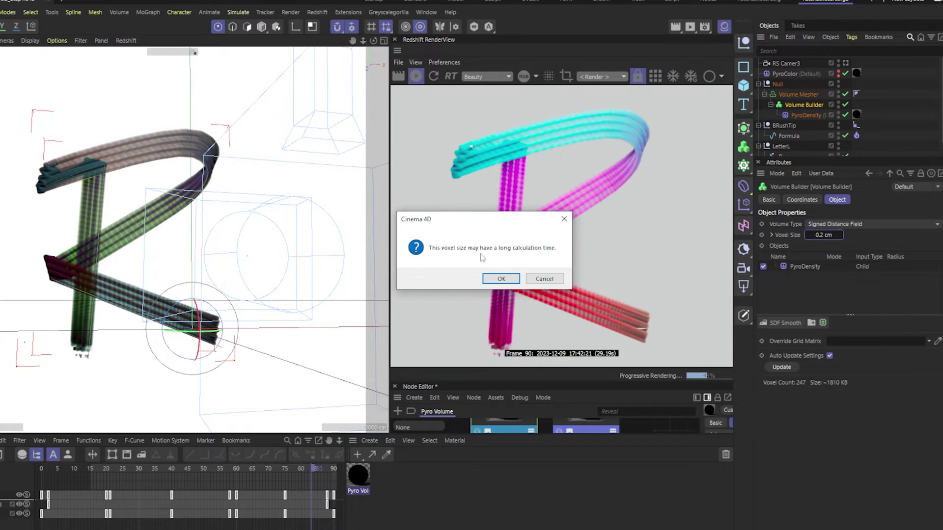
click(501, 279)
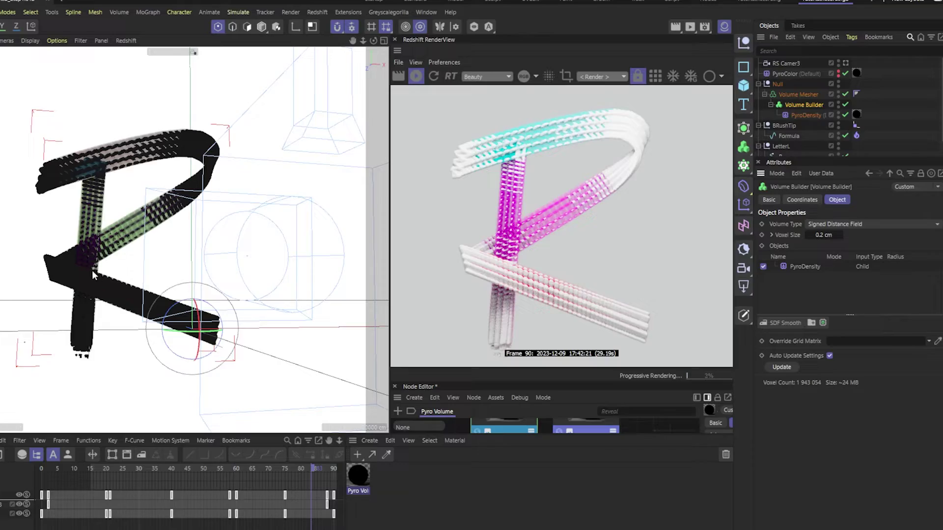
Hide the PyroDensity volume and inspect the resulting white voxel mesh of the R.
scroll(92, 269, up, 10)
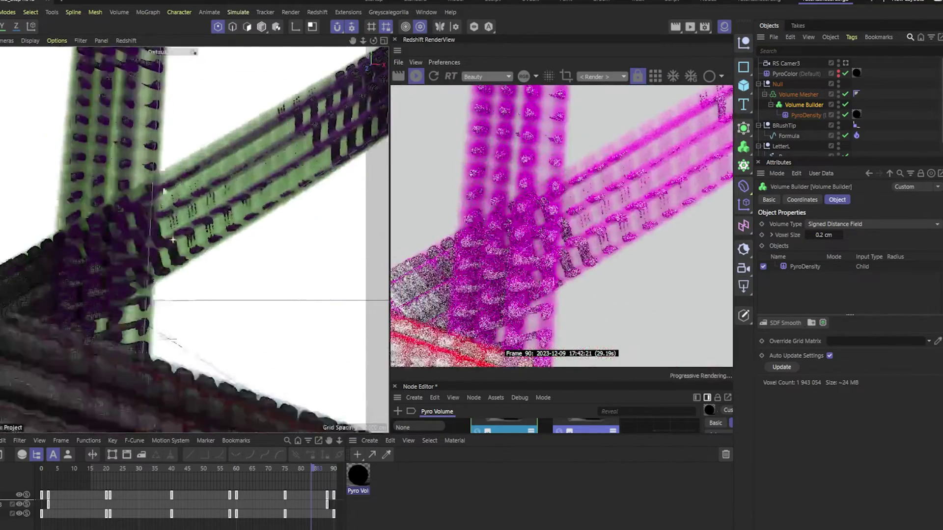
alt+drag(172, 170, 196, 133)
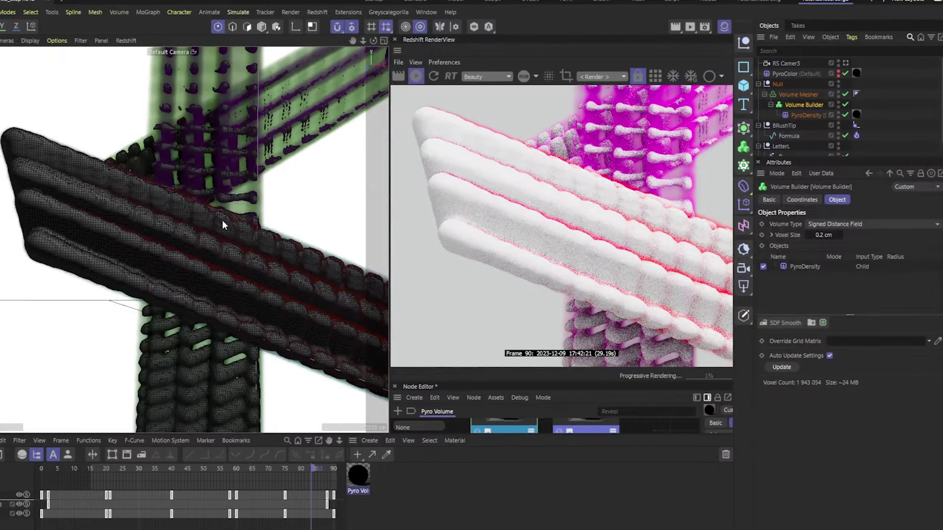
click(808, 115)
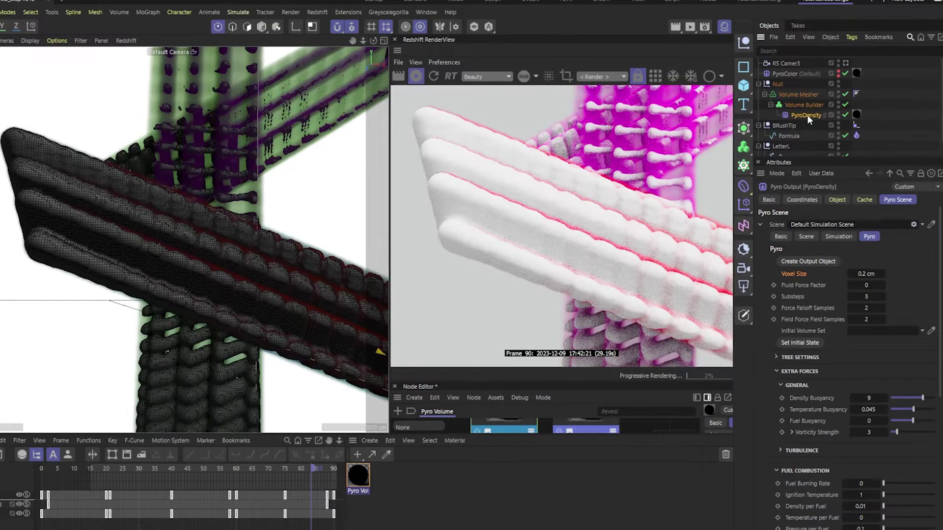
click(839, 115)
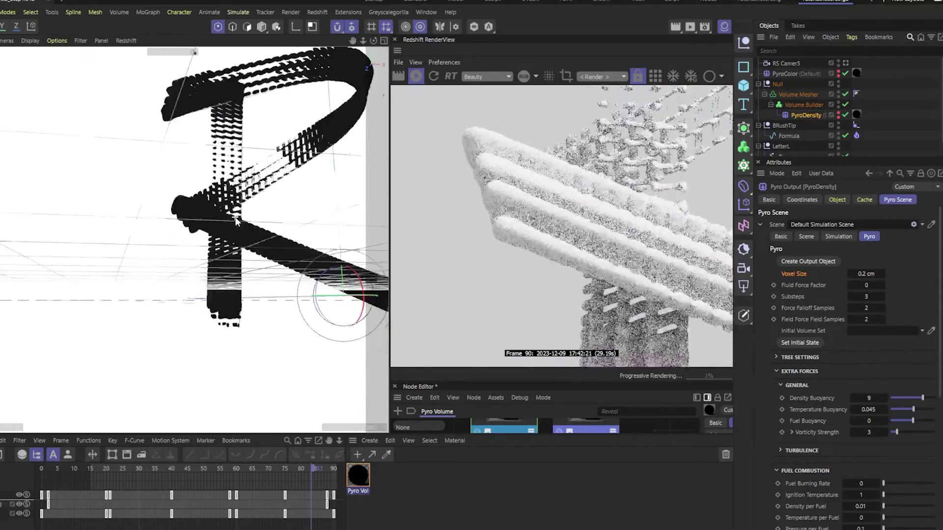
alt+drag(235, 221, 206, 218)
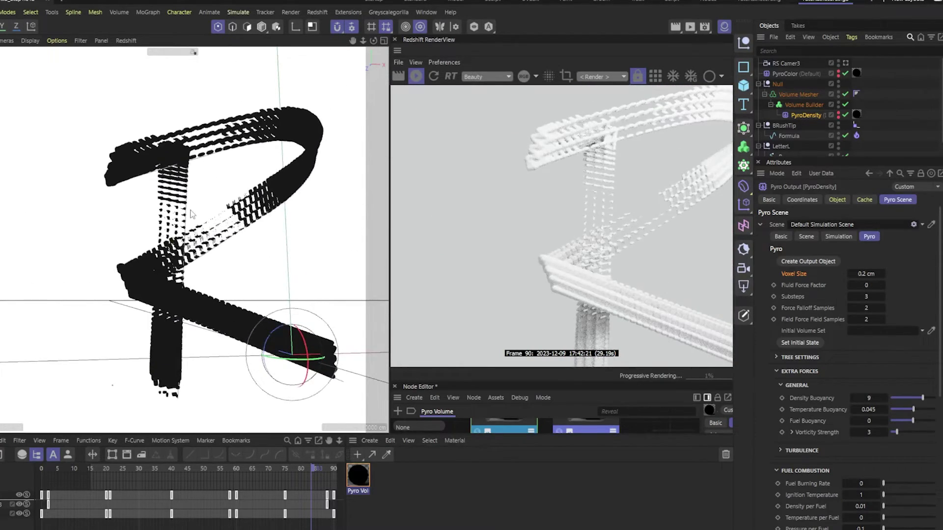
scroll(195, 215, up, 3)
scroll(196, 211, down, 2)
alt+drag(220, 256, 174, 260)
scroll(143, 235, up, 3)
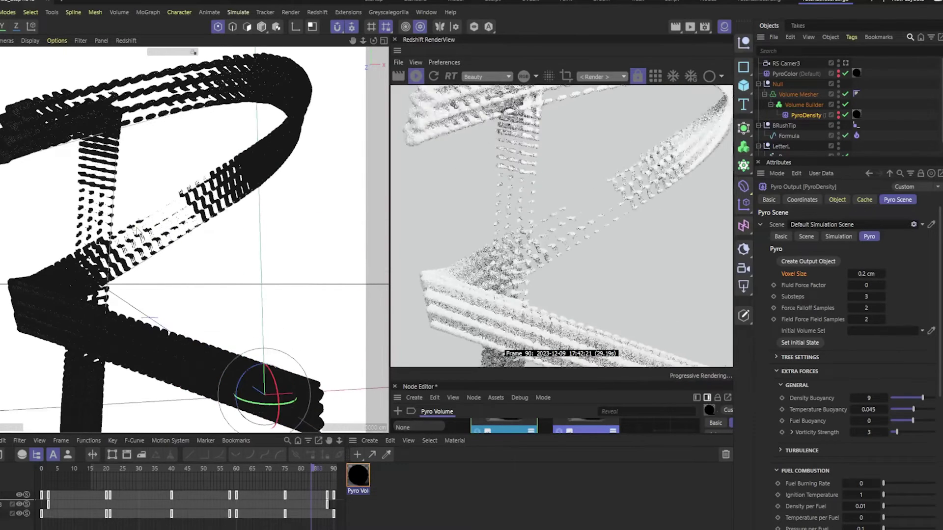
scroll(139, 232, down, 3)
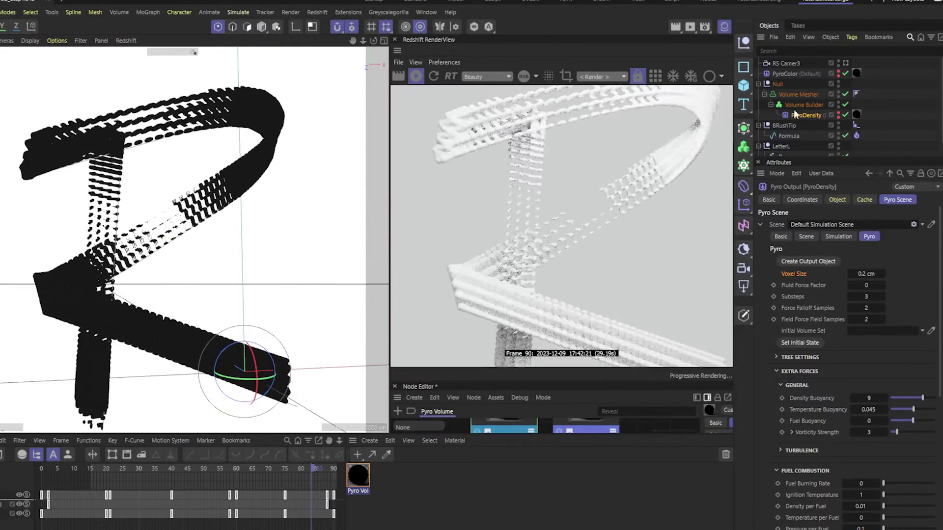
click(808, 104)
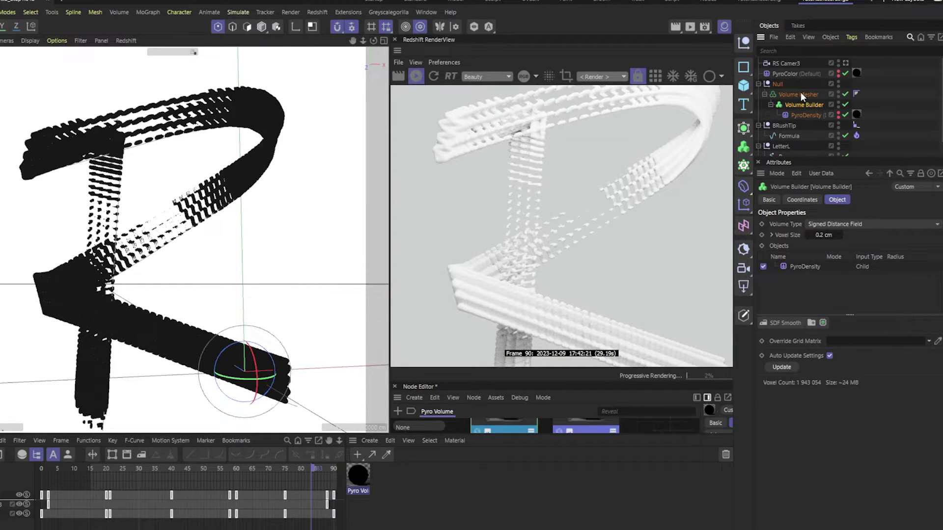
Set the Volume Mesher's Adaptive to about 50% and Voxel Range Threshold to 47%.
click(801, 93)
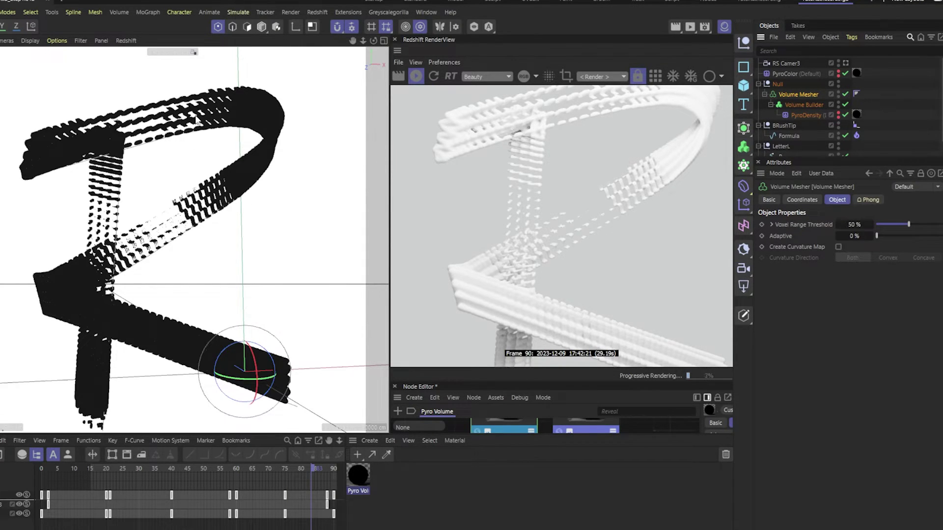
scroll(278, 208, up, 10)
scroll(277, 204, up, 3)
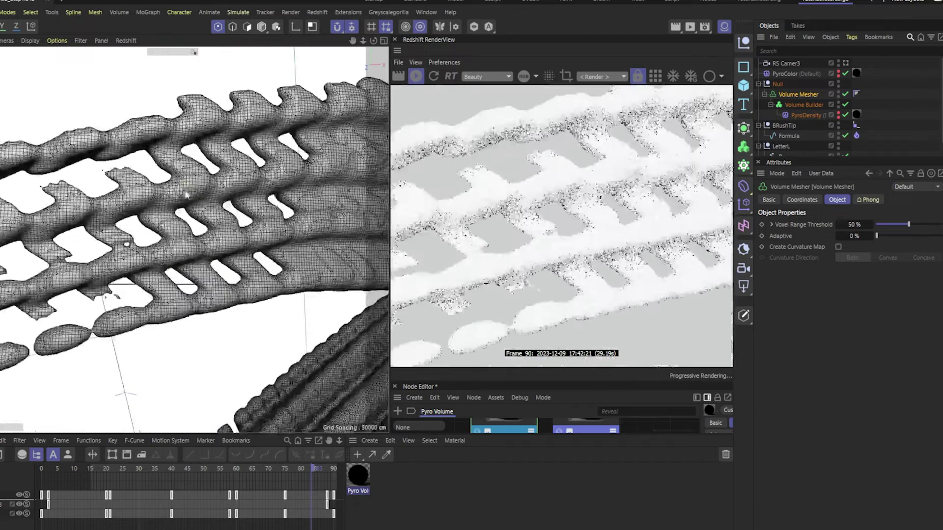
drag(916, 236, 910, 236)
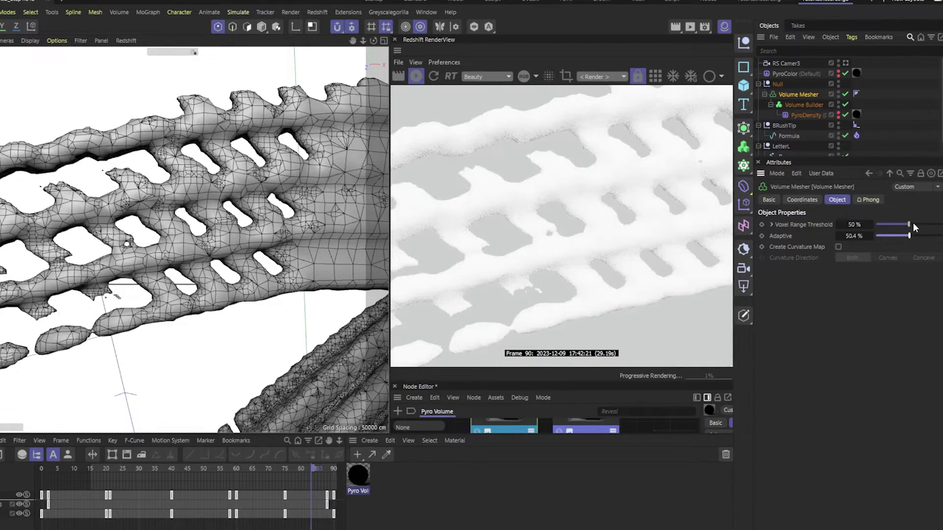
drag(908, 227, 907, 226)
alt+drag(322, 257, 128, 359)
scroll(130, 344, up, 5)
scroll(132, 323, up, 2)
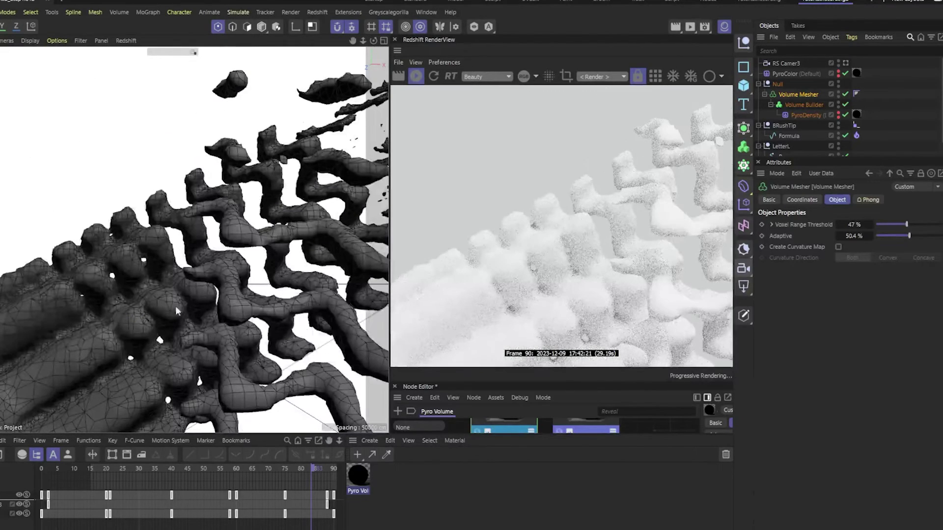
scroll(170, 305, down, 4)
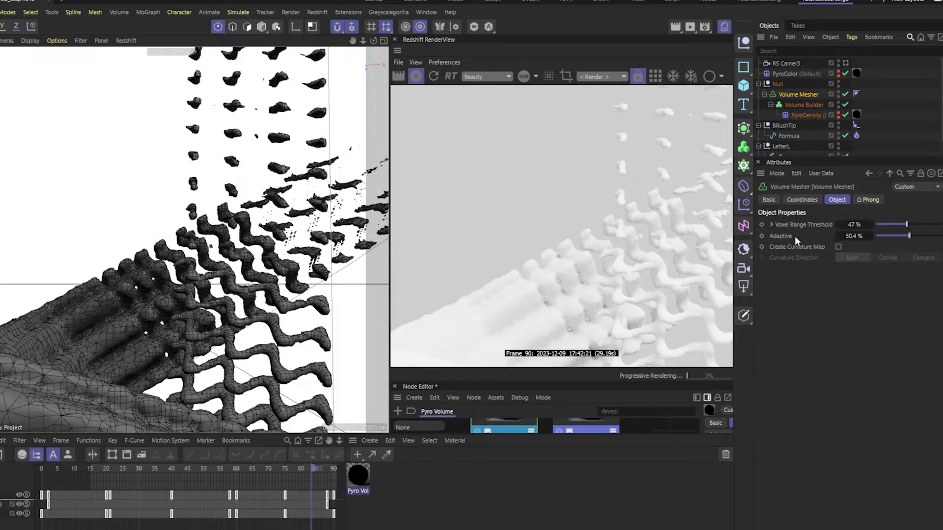
alt+drag(206, 236, 354, 220)
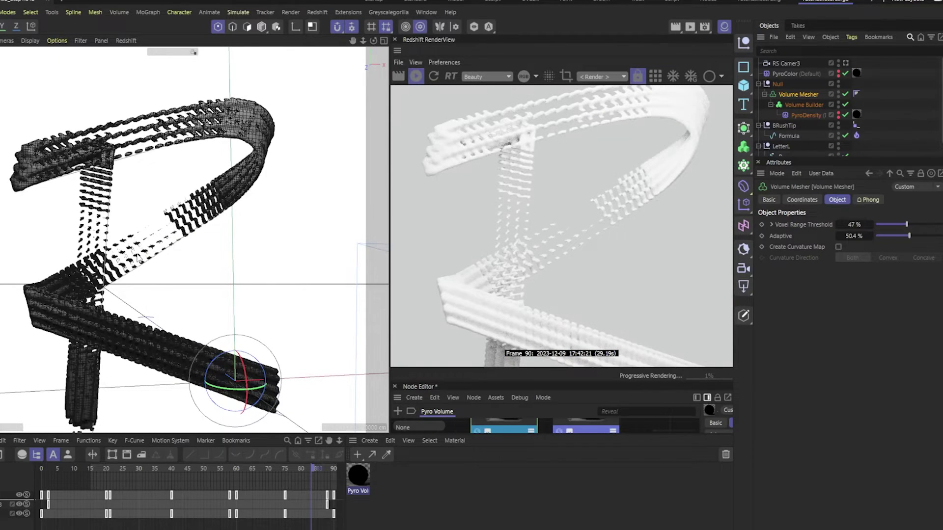
scroll(148, 233, up, 2)
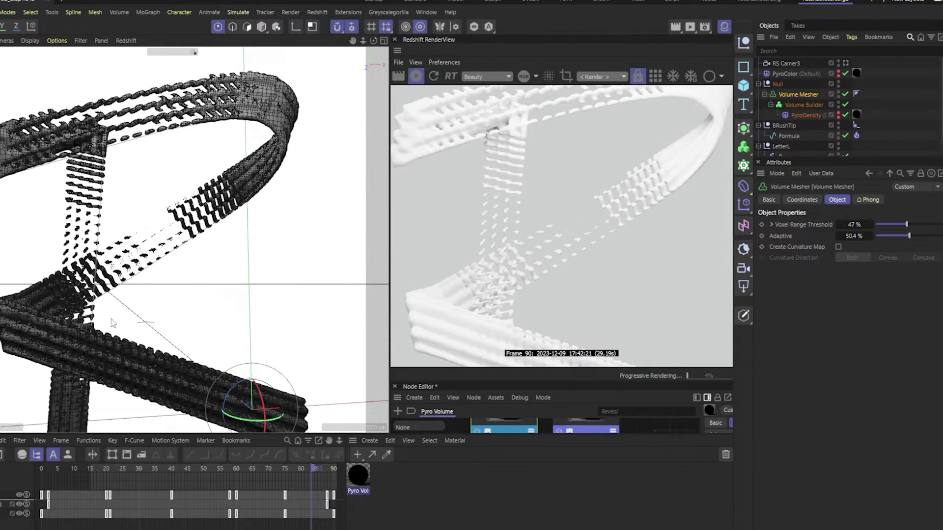
alt+drag(119, 262, 117, 227)
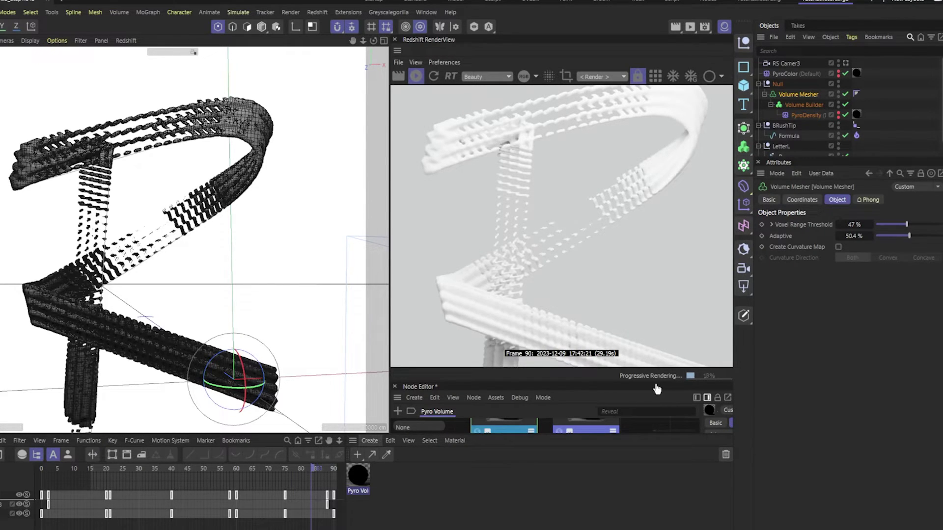
Create a Redshift Standard material, assign it to the Volume Mesher, and view its settings.
click(373, 439)
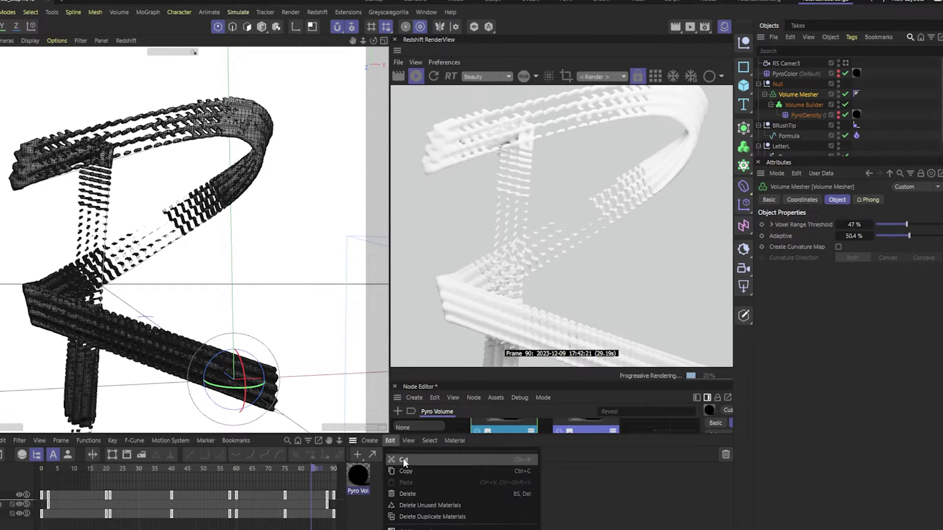
mouse_move(379, 470)
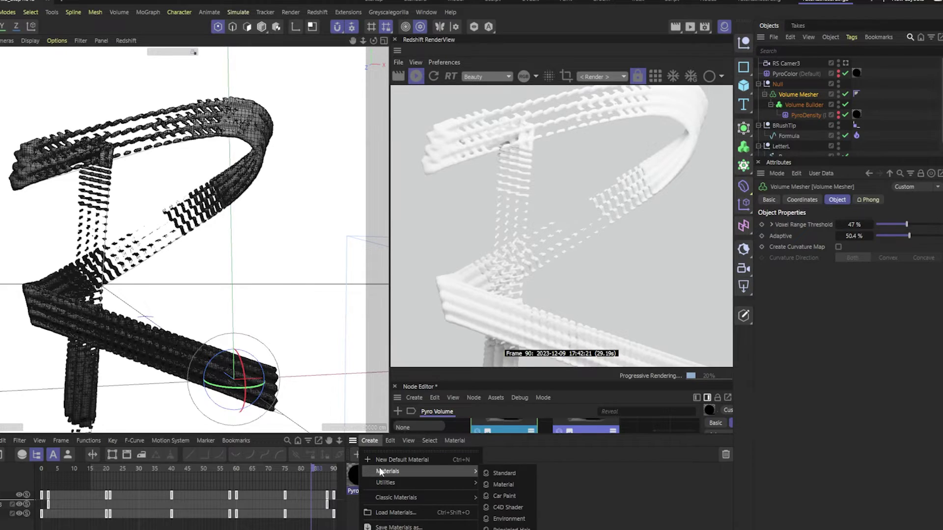
click(524, 469)
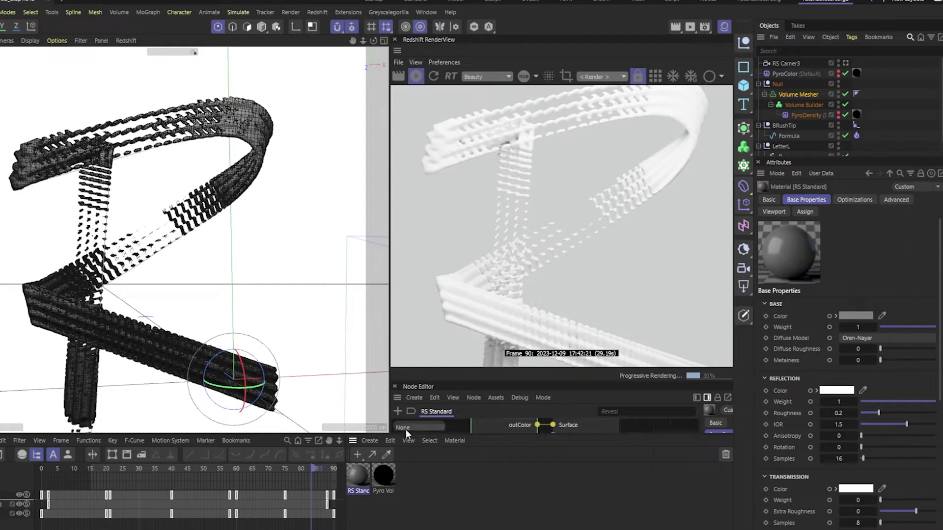
drag(359, 475, 795, 93)
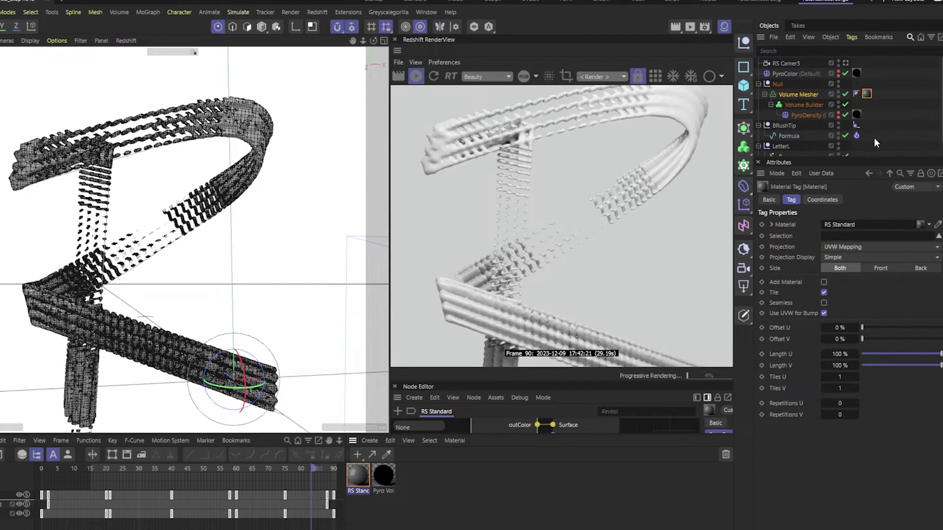
click(856, 135)
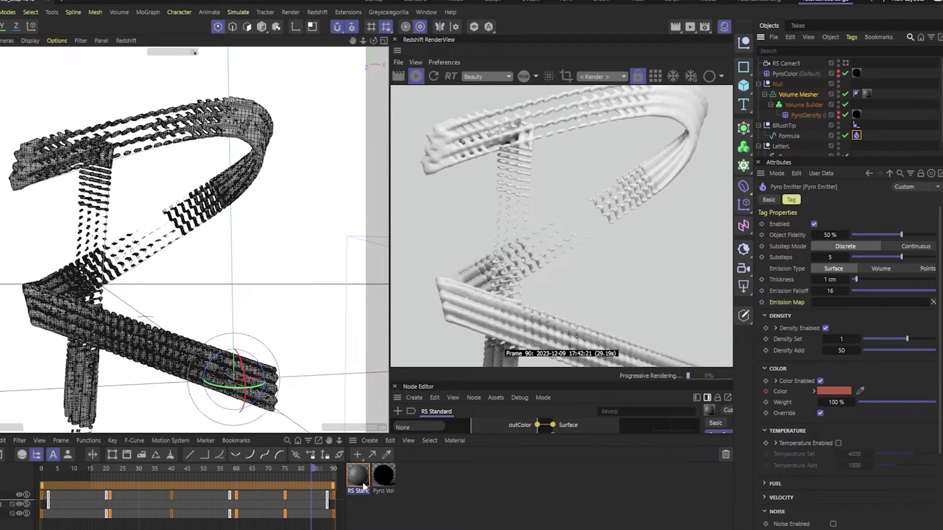
click(364, 486)
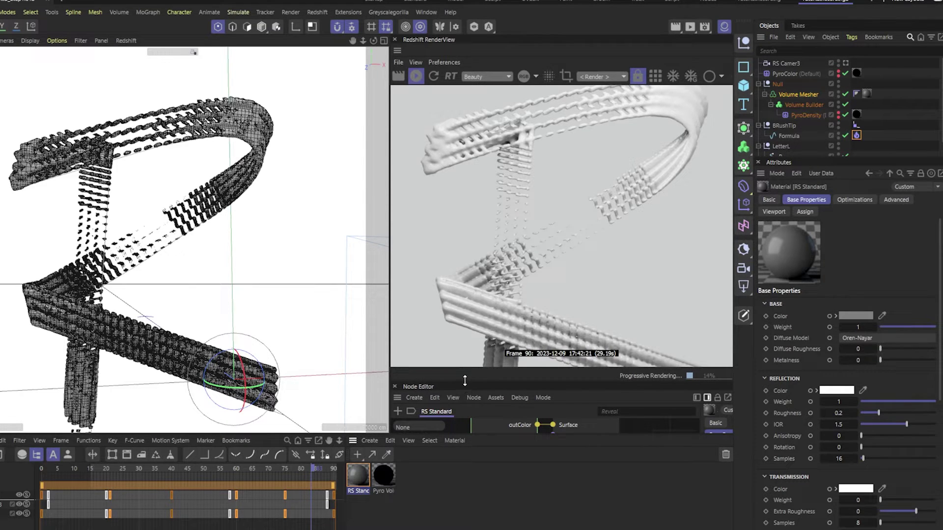
Add a Vertex Attribute node beside RS Standard and wire its outColor into Base Color.
drag(466, 374, 472, 212)
scroll(543, 334, down, 3)
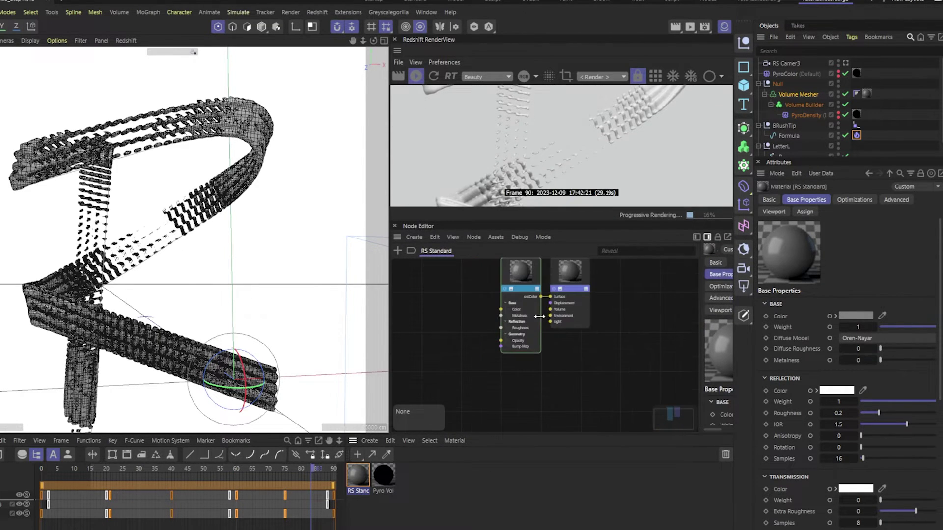
scroll(518, 287, up, 3)
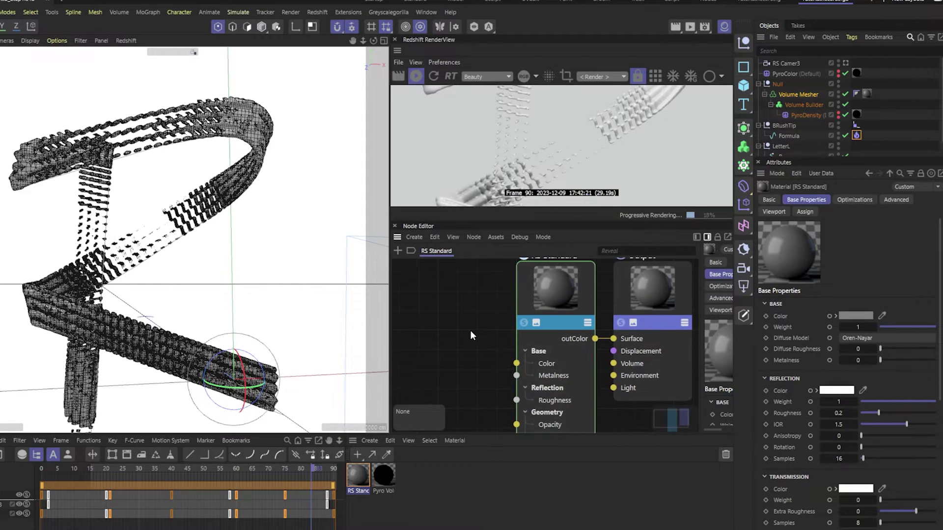
double_click(459, 322)
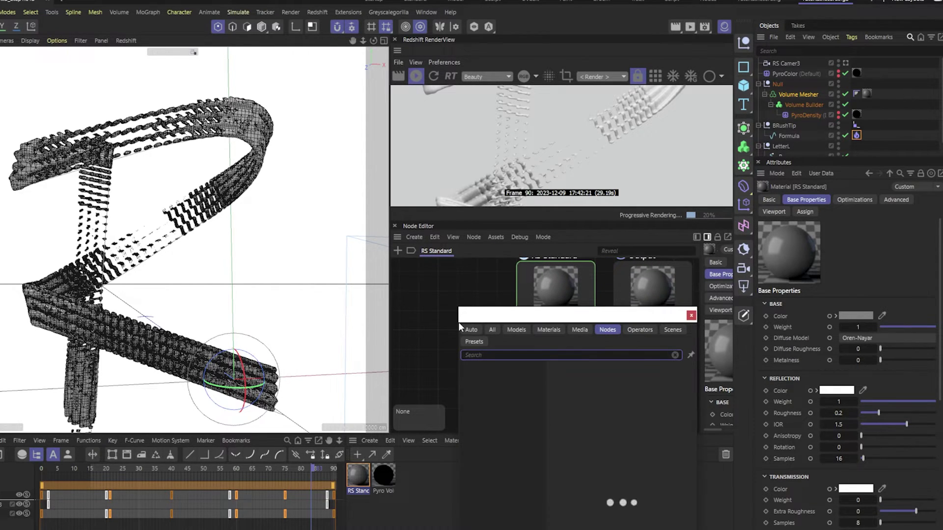
text(verte)
double_click(500, 365)
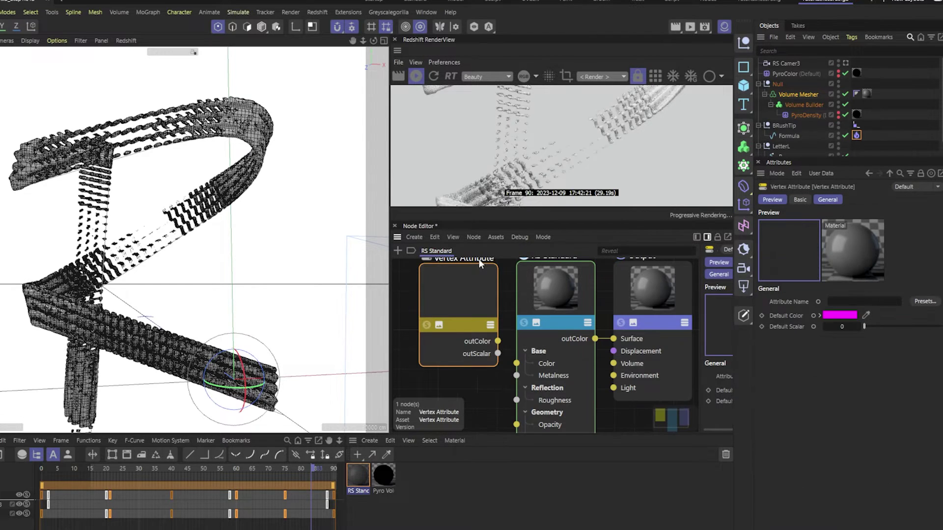
drag(480, 264, 458, 293)
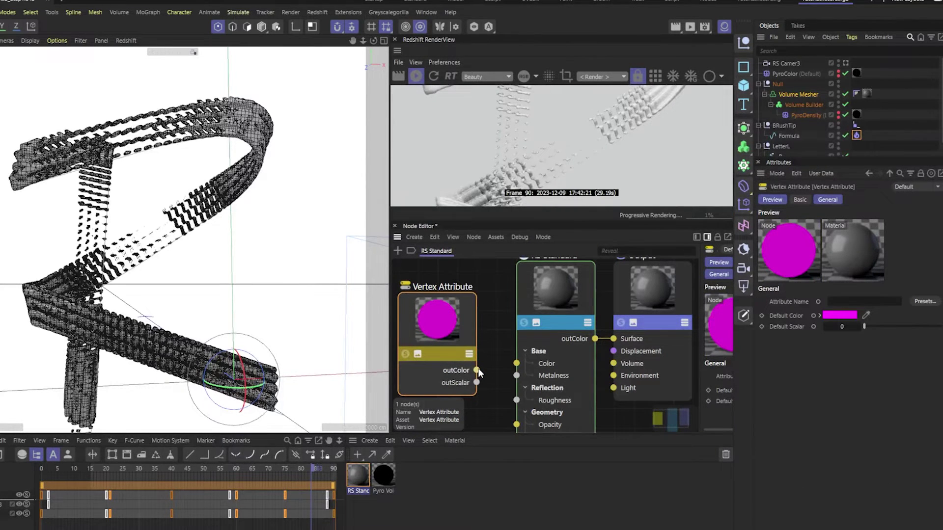
drag(477, 370, 517, 363)
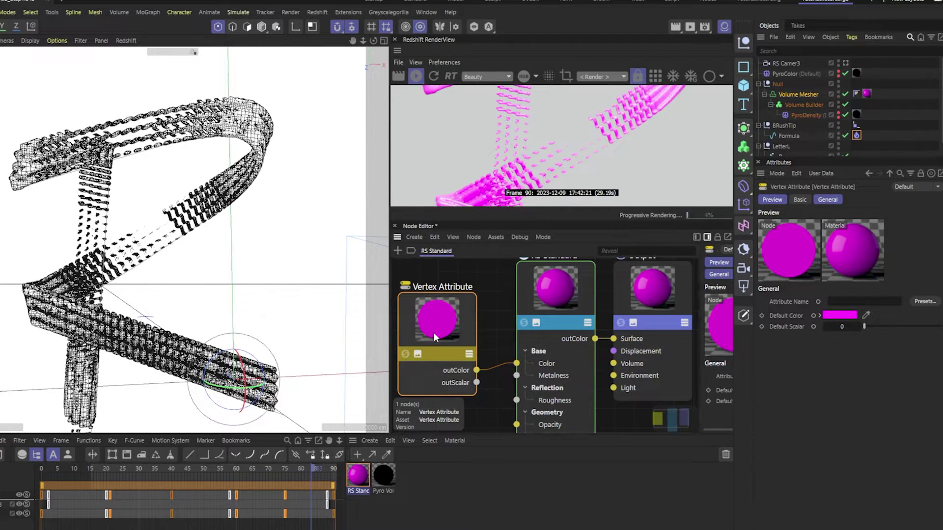
drag(434, 332, 445, 301)
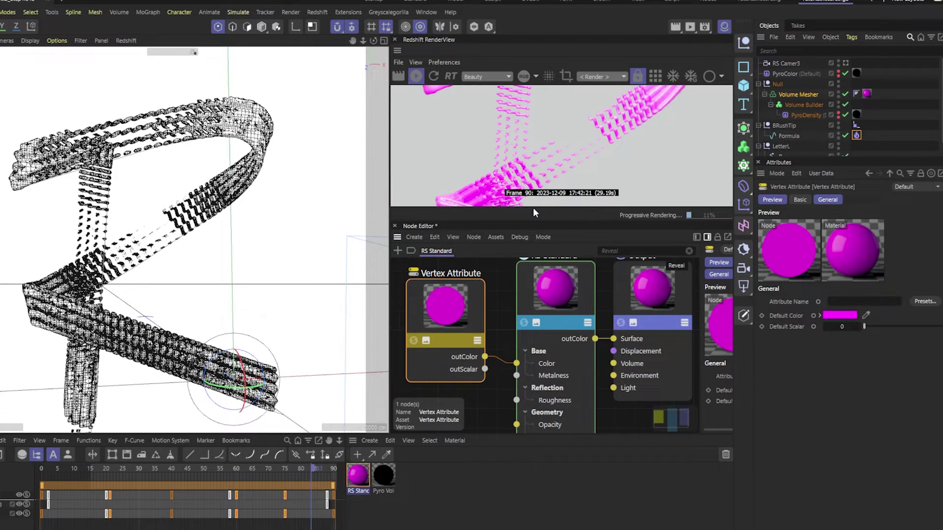
Add a Vertex Color tag to the Volume Mesher with PyroColor as its field.
right_click(797, 92)
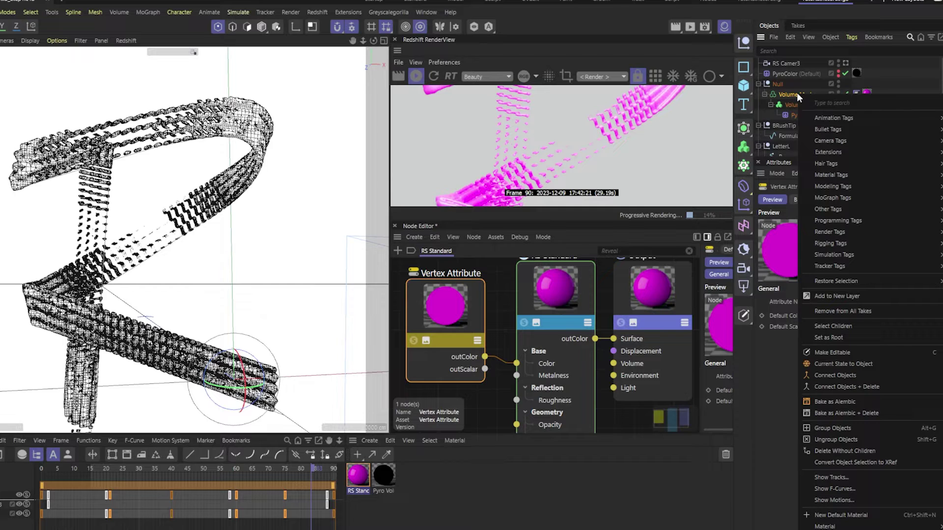
mouse_move(829, 211)
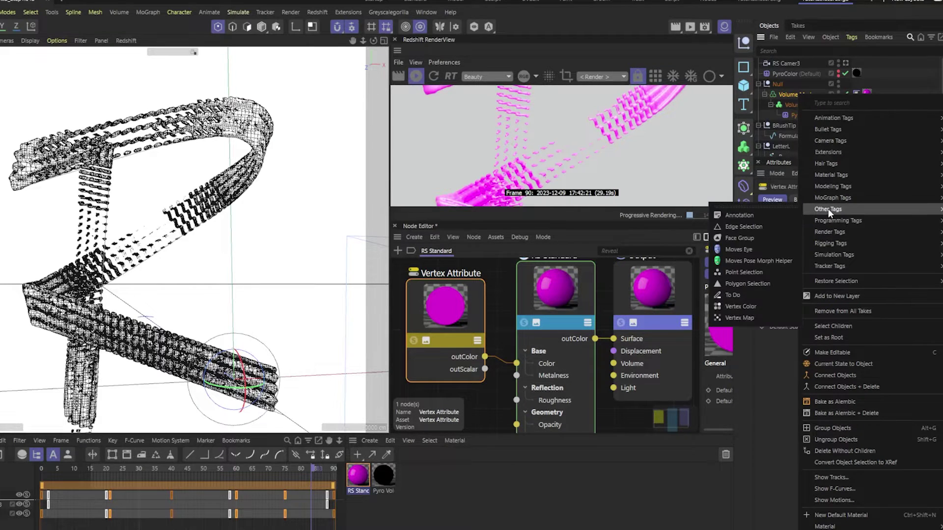
click(746, 307)
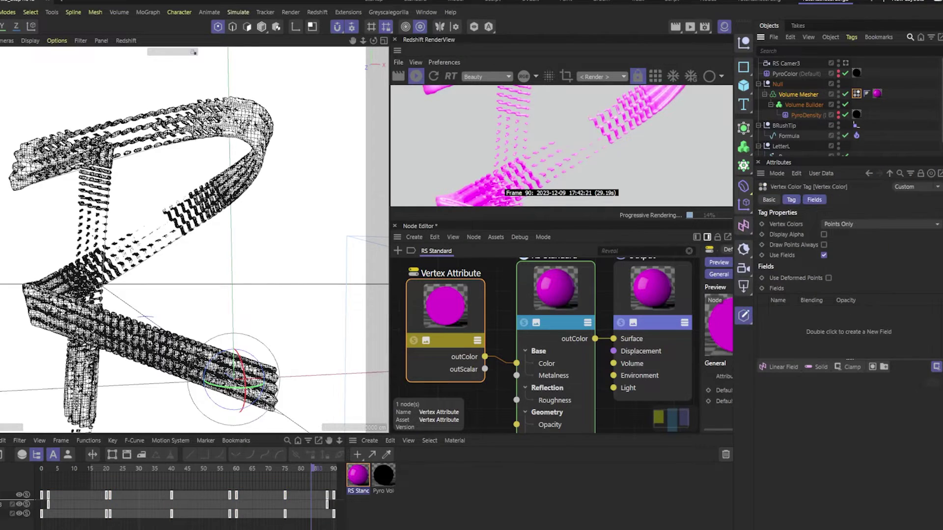
click(818, 200)
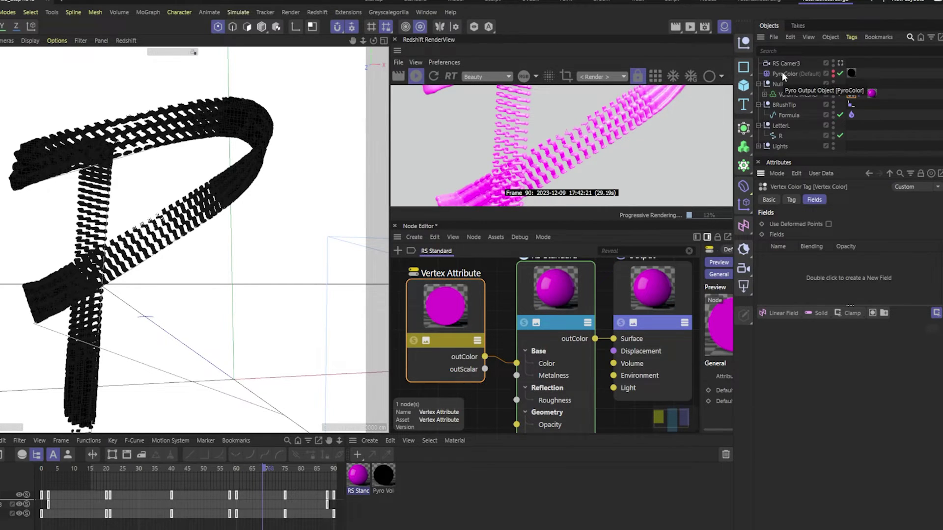
click(764, 94)
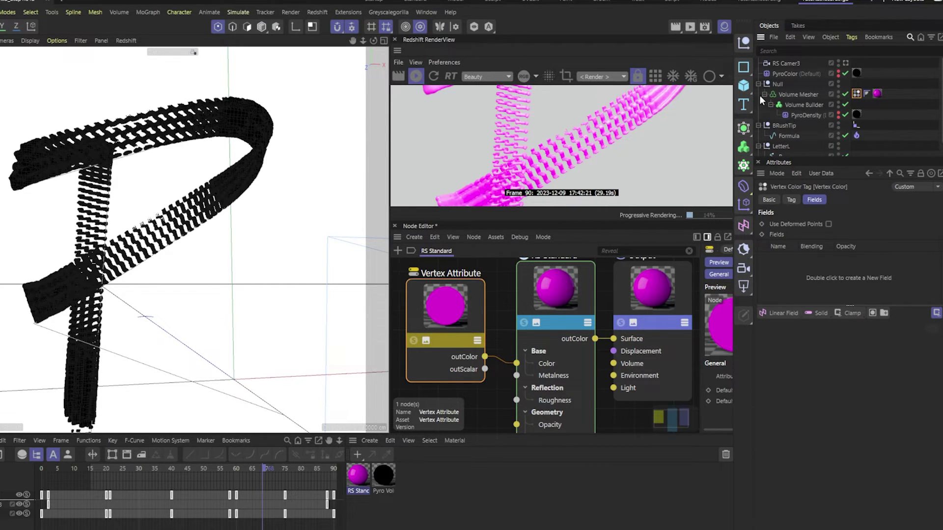
click(764, 93)
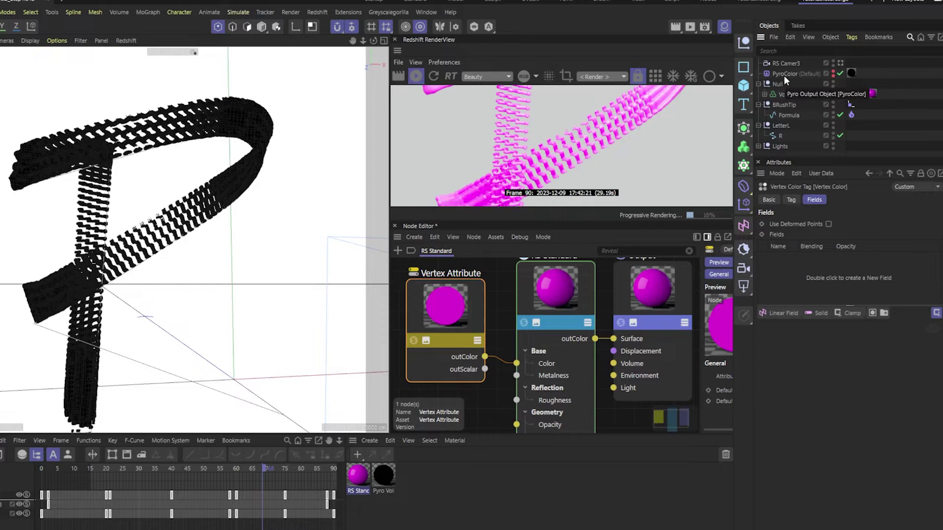
drag(788, 231, 791, 261)
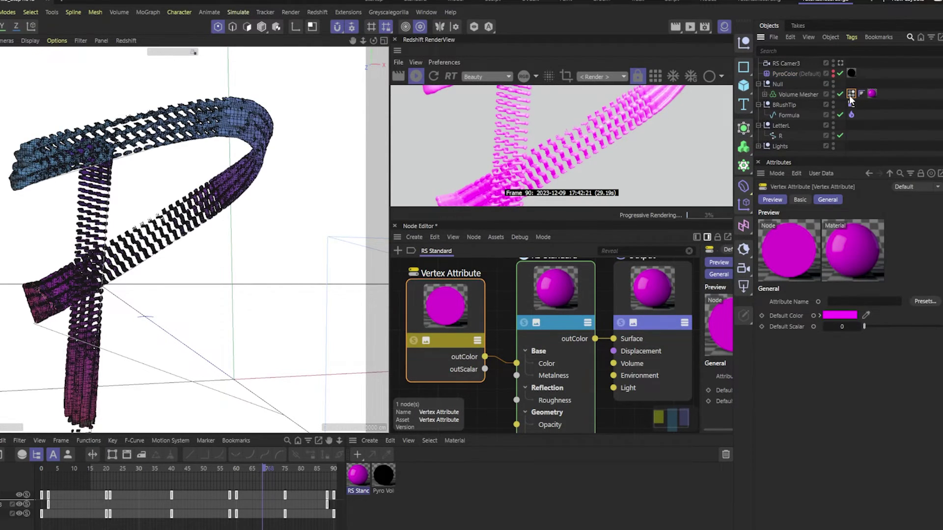
Rename the Vertex Attribute node to Color1.
click(808, 199)
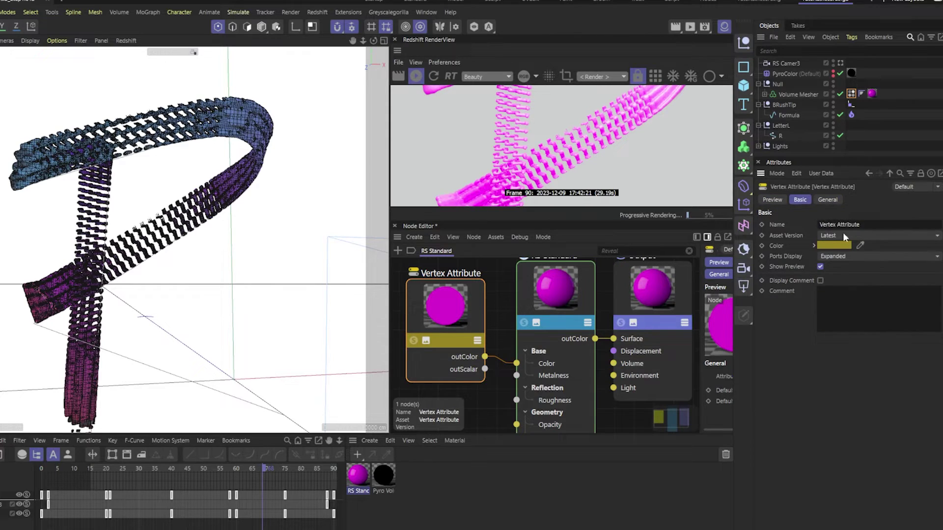
double_click(867, 224)
text(Color2)
drag(834, 225, 839, 224)
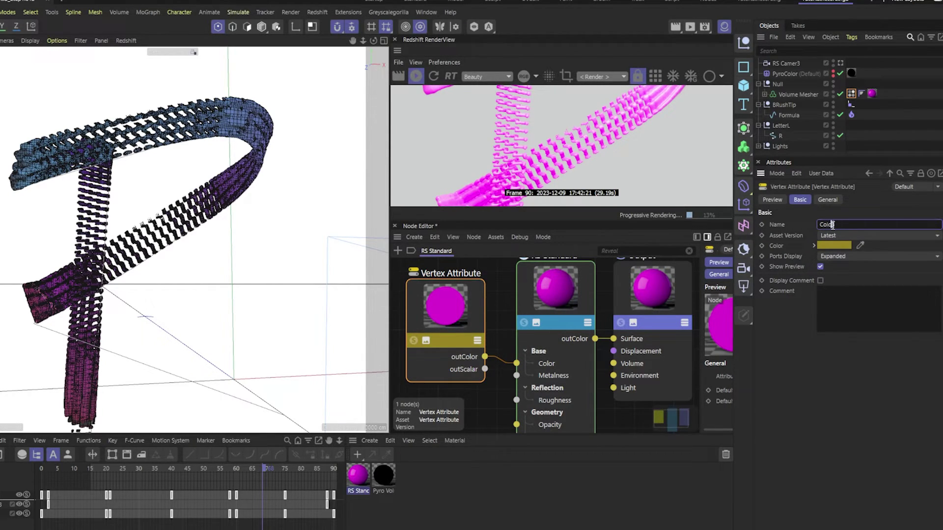
text(1)
key(Return)
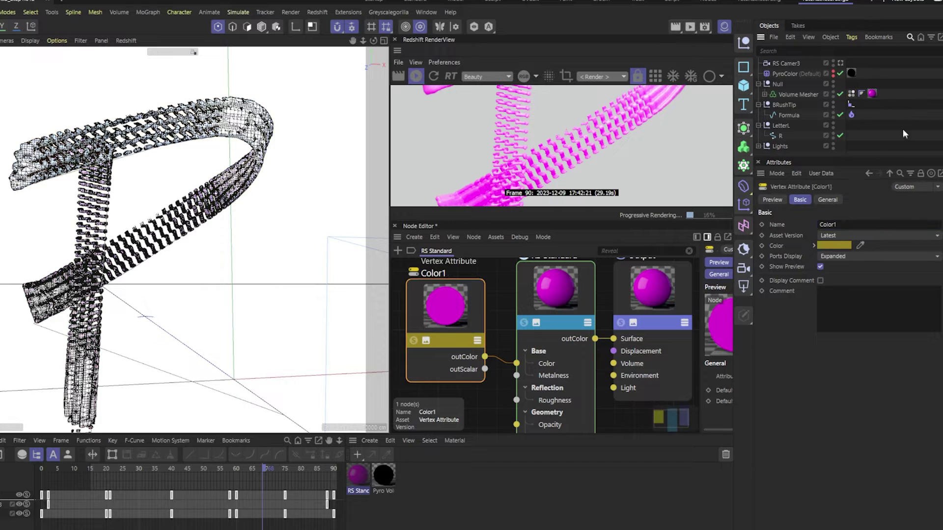
Select the Vertex Attribute node and widen the panels to show its settings.
click(851, 93)
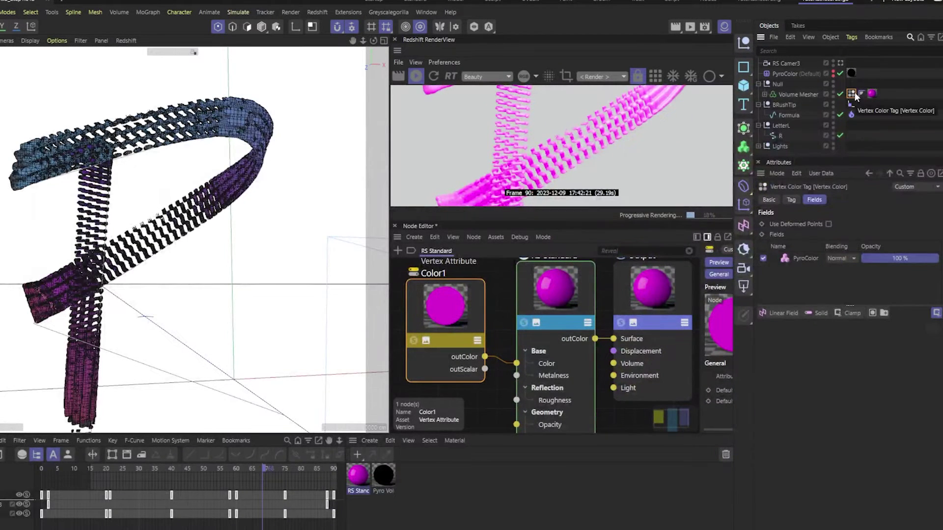
click(447, 328)
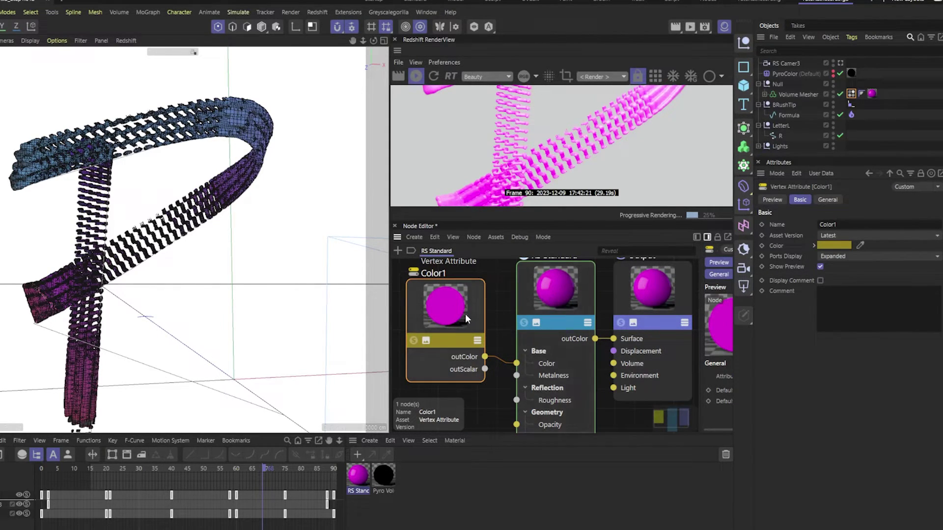
key(Tab)
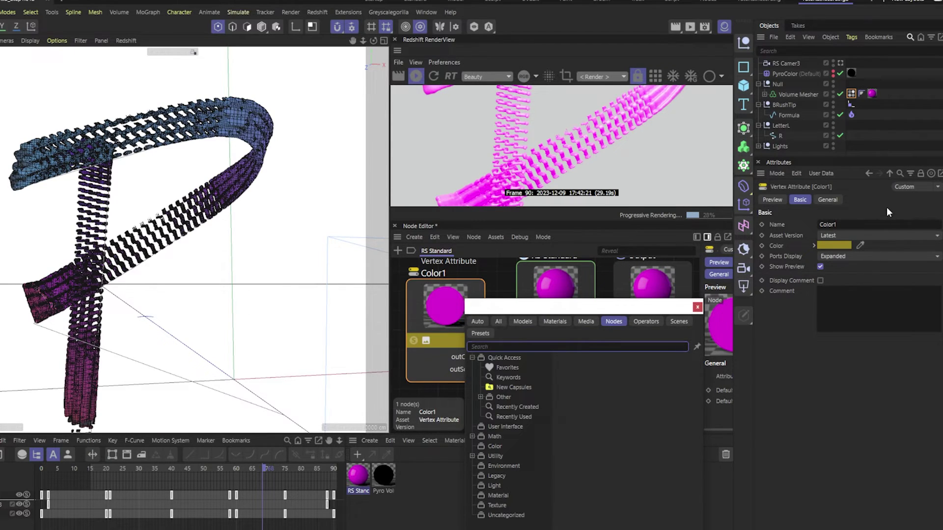
key(Escape)
click(828, 200)
click(802, 199)
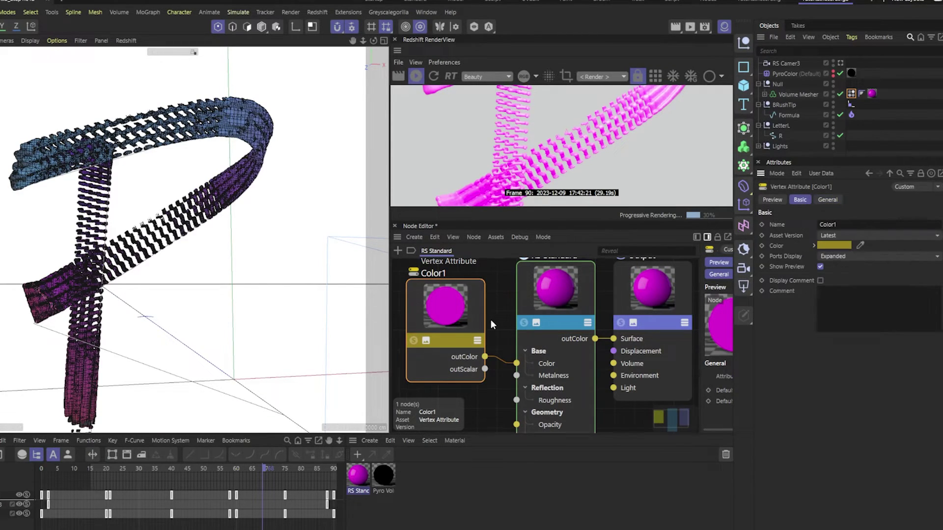
click(464, 357)
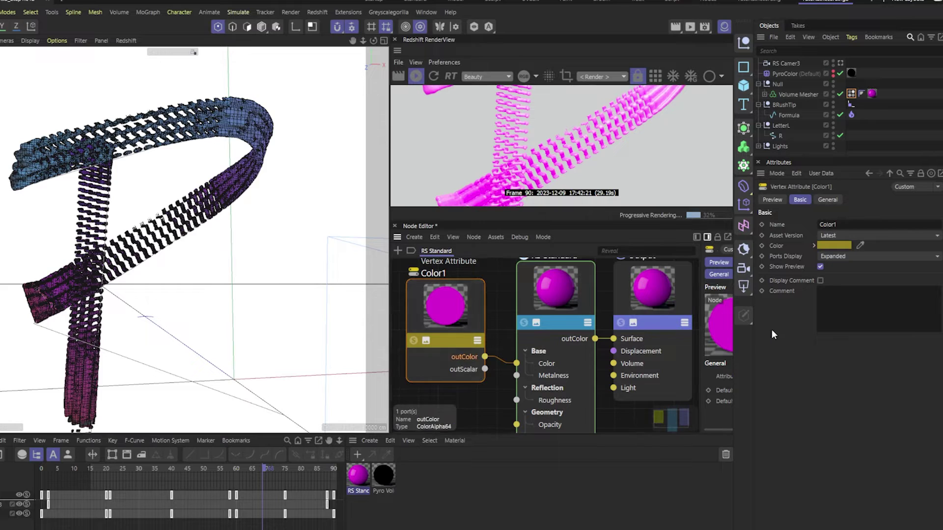
click(484, 342)
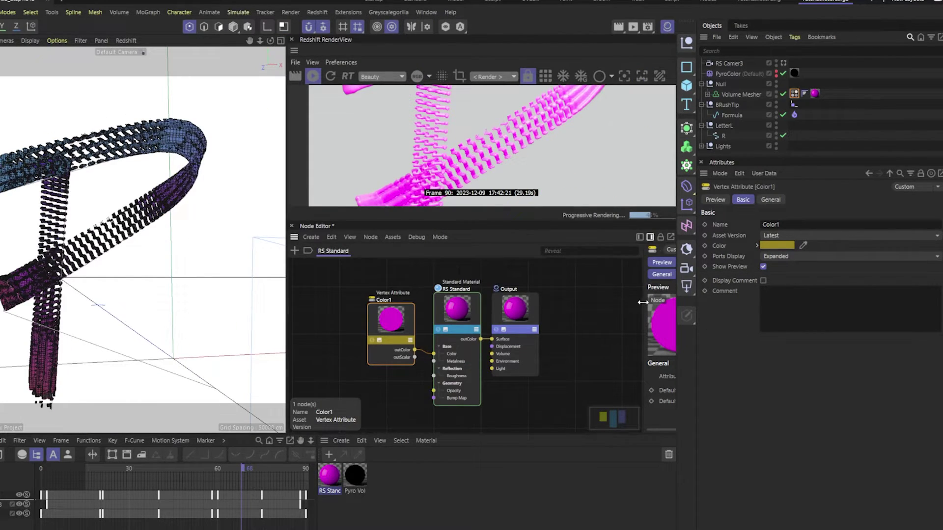
drag(641, 302, 555, 304)
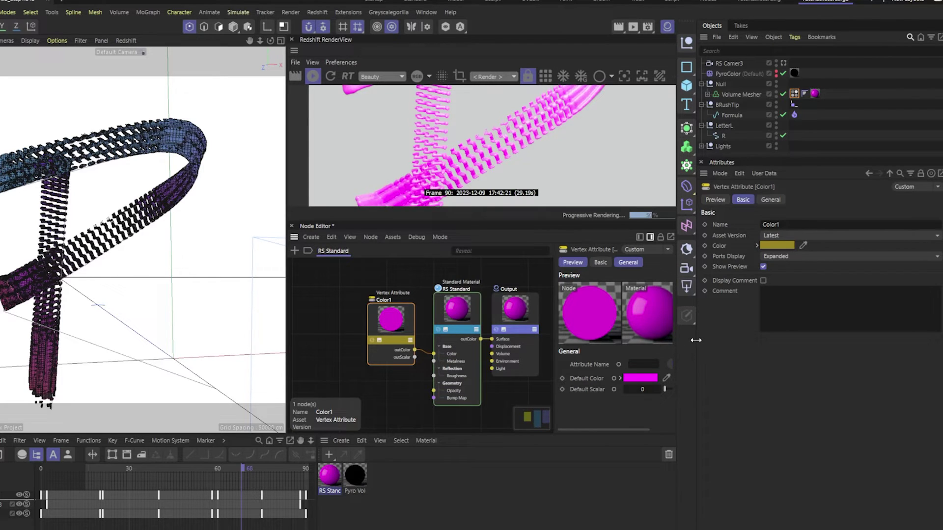
drag(697, 342, 785, 342)
drag(624, 344, 592, 345)
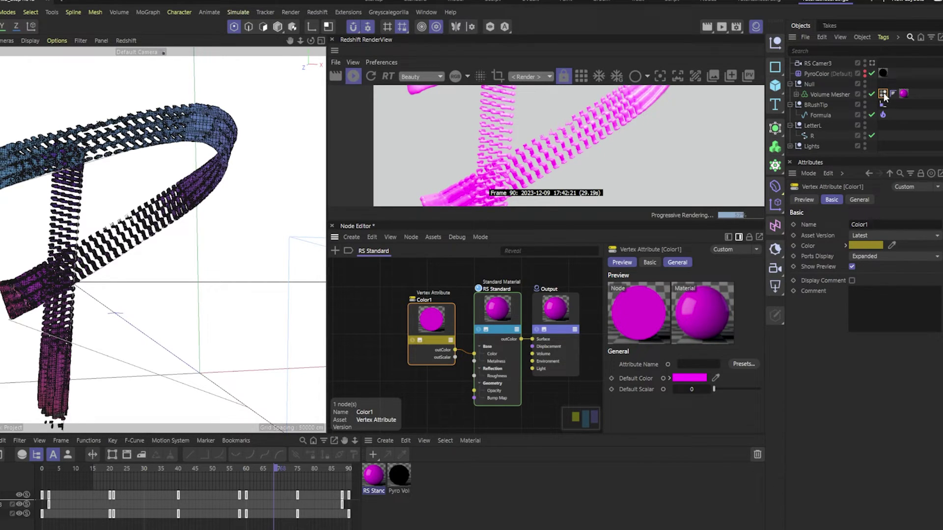
Link the Vertex Color tag into the node's Attribute Name and rename the tag.
drag(882, 103, 718, 374)
click(884, 94)
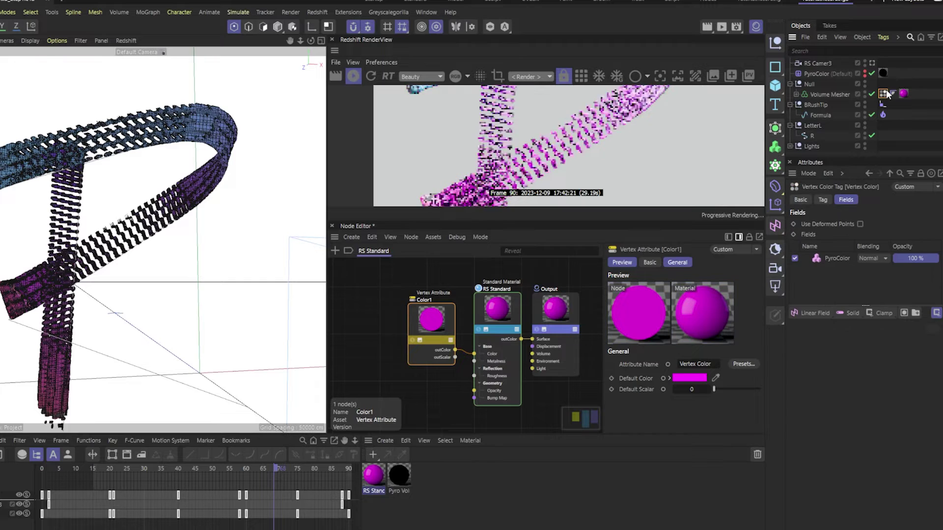
click(822, 200)
click(801, 200)
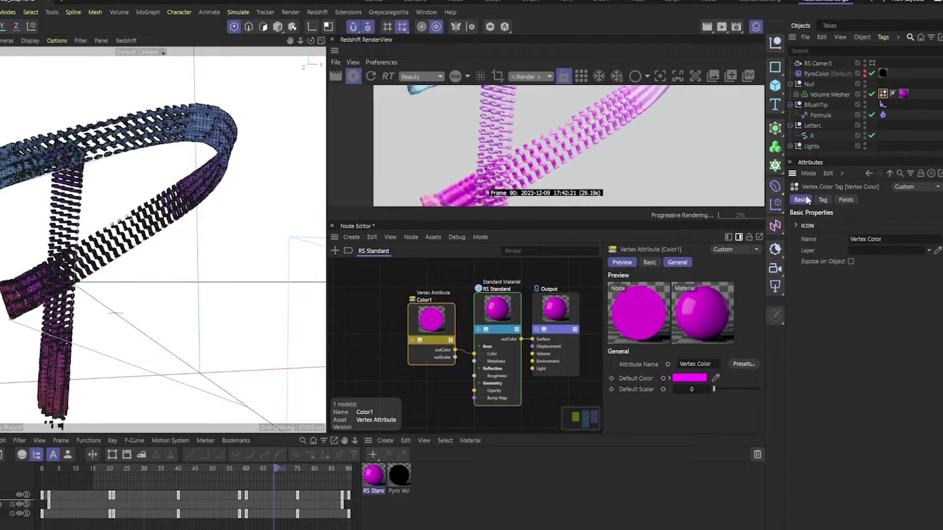
drag(896, 239, 790, 234)
text(Colo1)
key(Return)
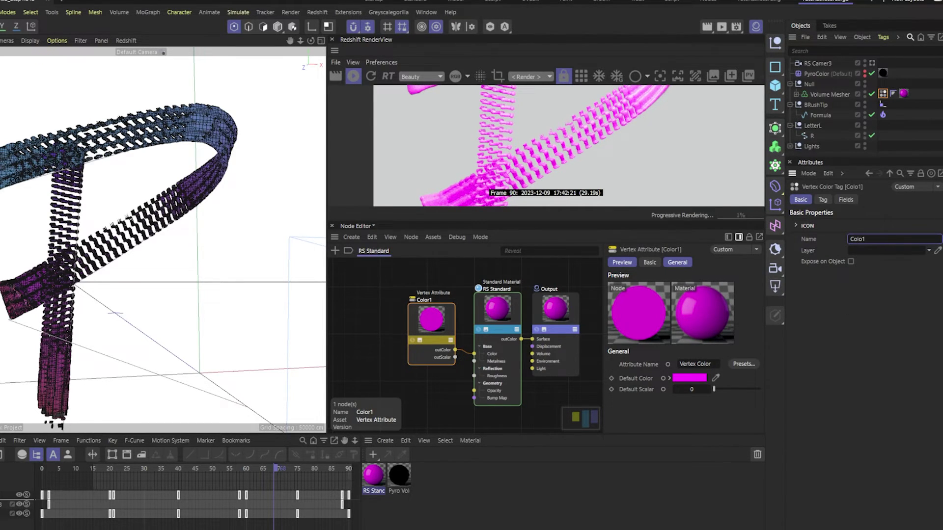
Correct both the tag name and the Attribute Name to Color1.
double_click(685, 364)
text(Colo1)
key(Return)
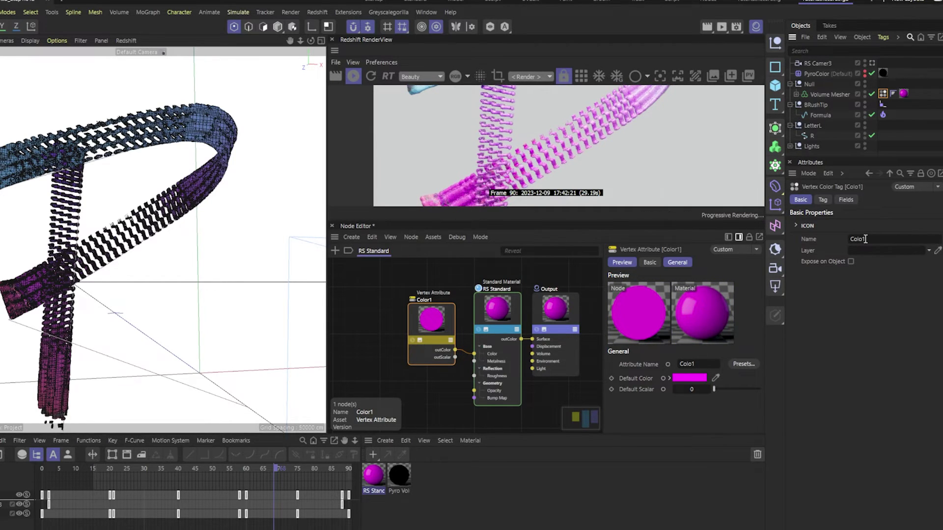
click(862, 239)
text(3)
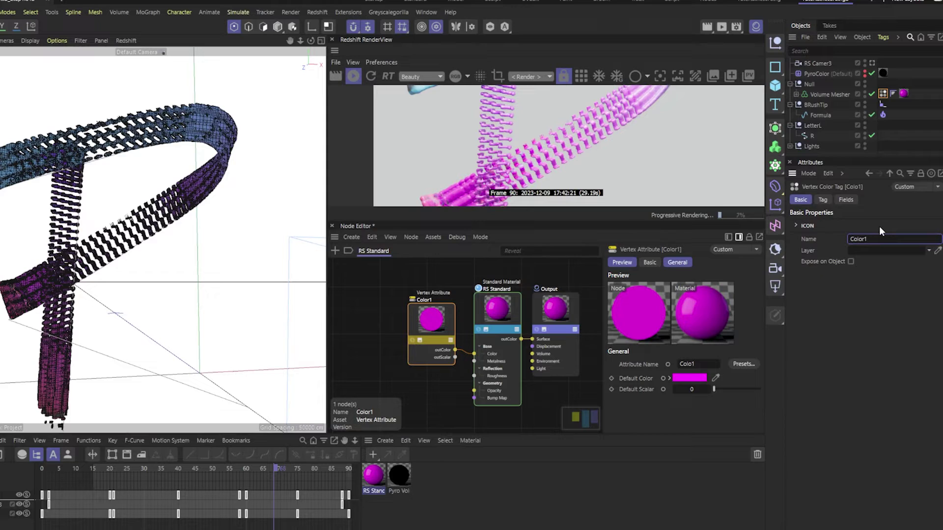
text(r)
key(Return)
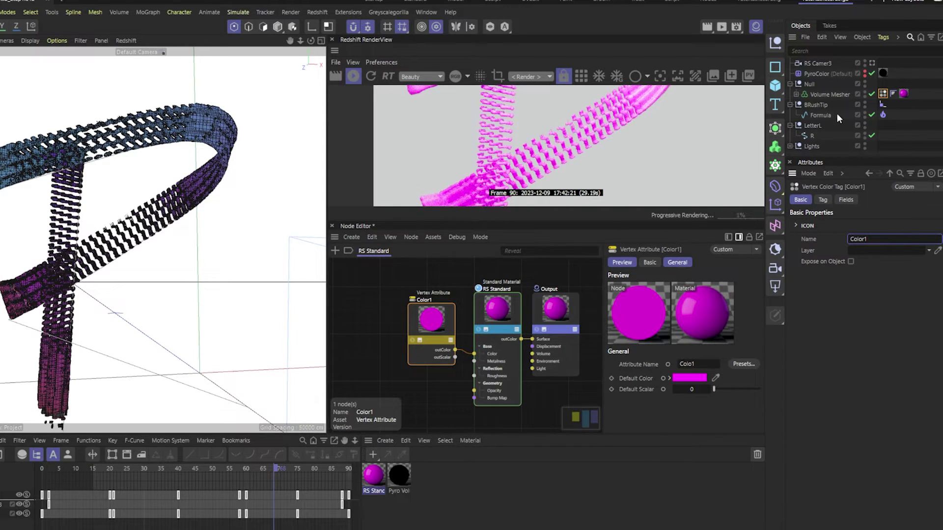
click(691, 365)
text(r)
key(Return)
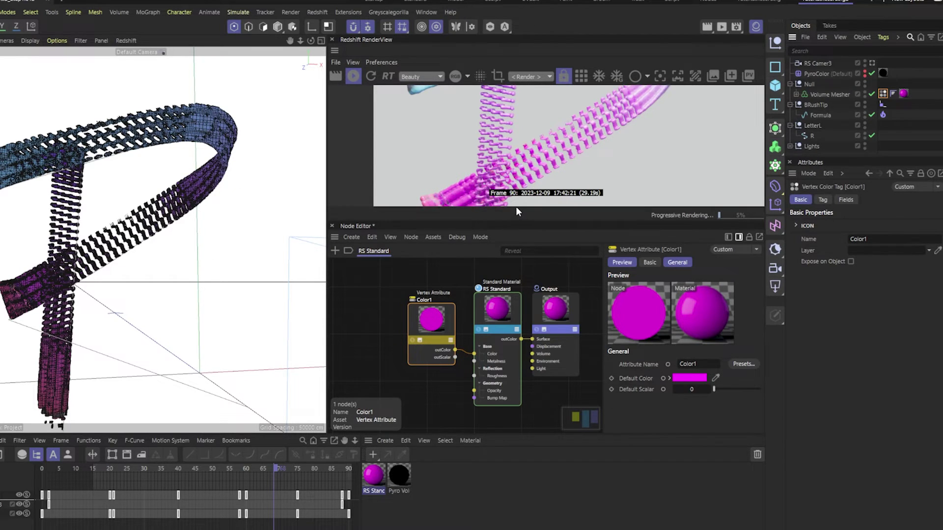
Enlarge the render view and orbit around the letter to inspect where the strokes cross.
drag(511, 221, 522, 399)
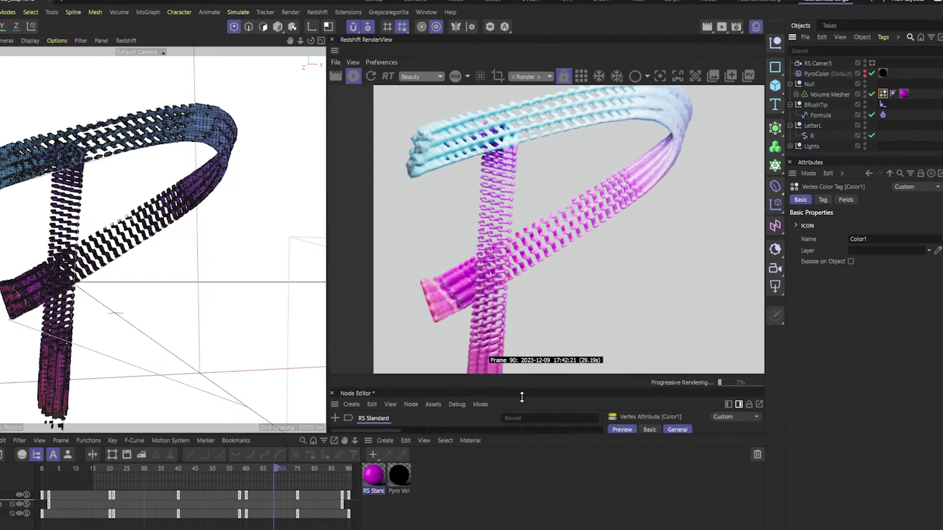
alt+drag(91, 254, 74, 268)
scroll(73, 268, up, 8)
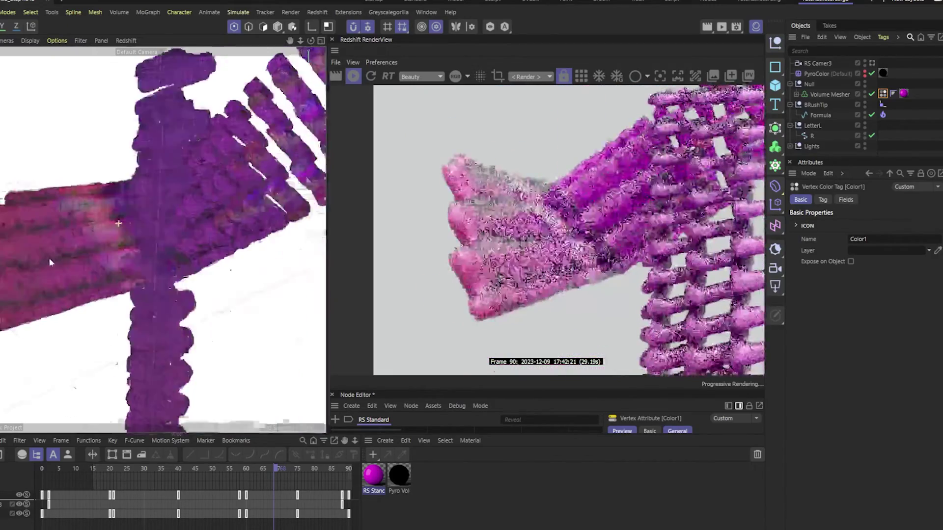
alt+drag(47, 258, 80, 205)
scroll(80, 205, up, 5)
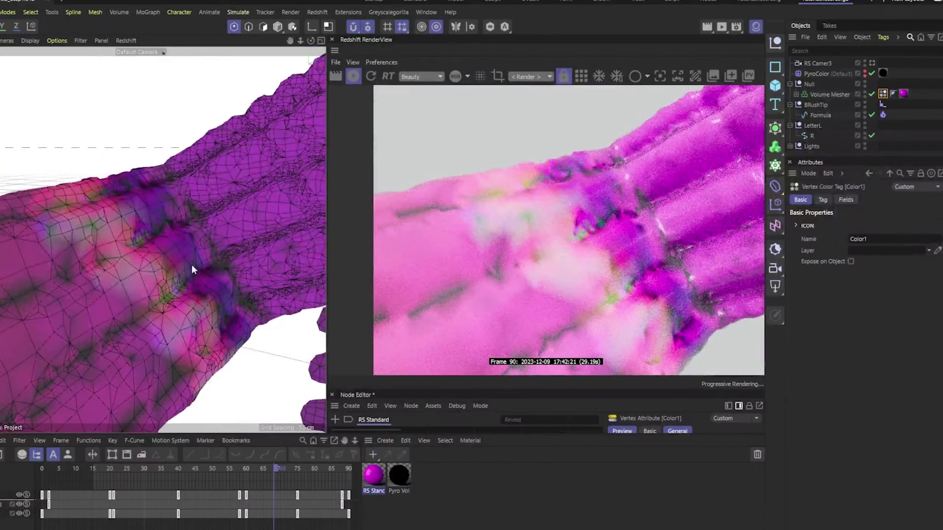
scroll(148, 263, down, 6)
alt+drag(148, 264, 231, 177)
scroll(240, 154, up, 5)
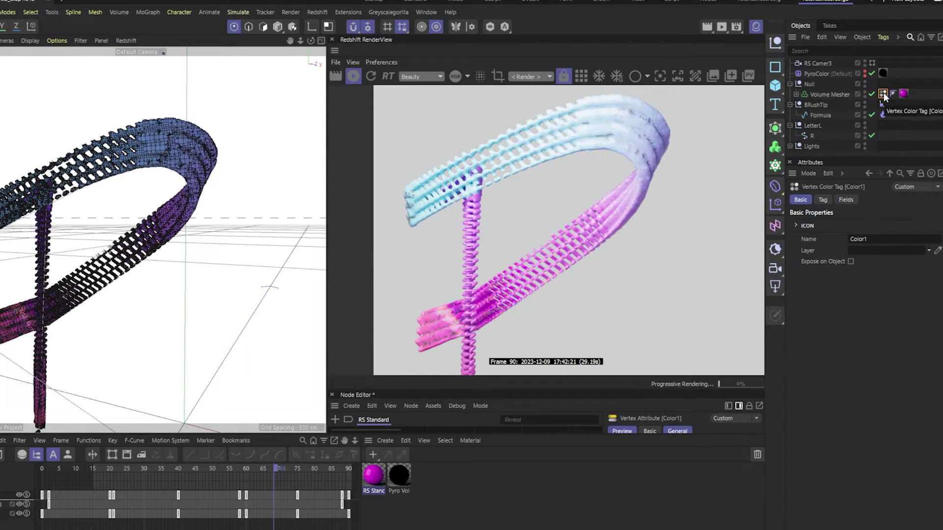
Set the Volume Mesher's Voxel Range Threshold to 79% and Adaptive to 82.9%.
click(824, 95)
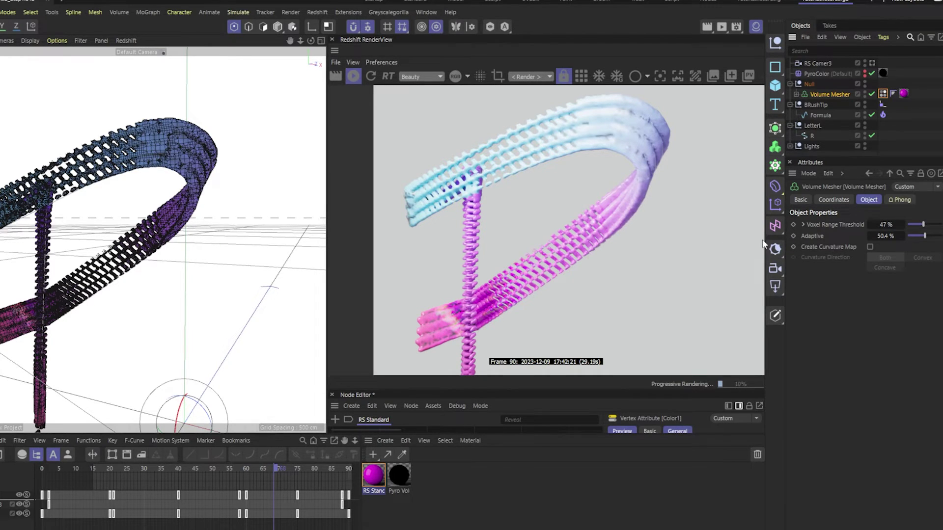
drag(784, 237, 654, 237)
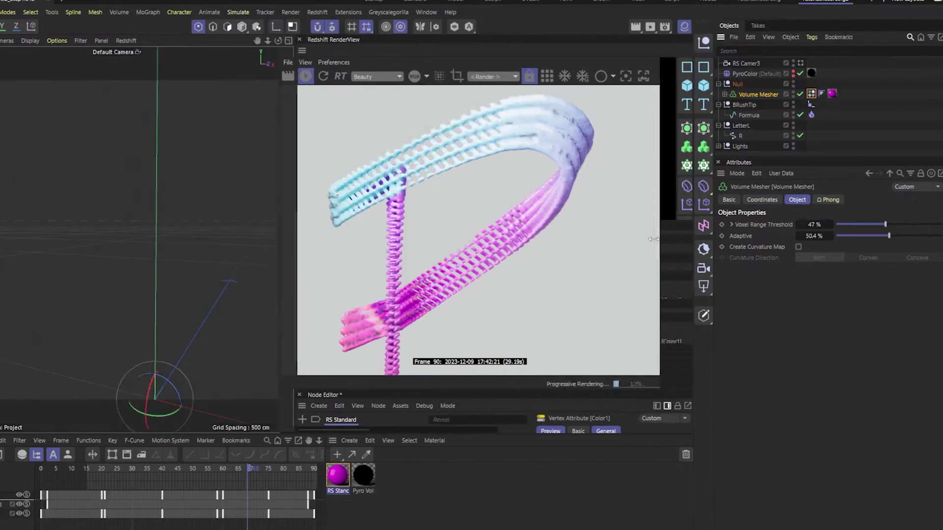
drag(862, 227, 907, 225)
click(911, 235)
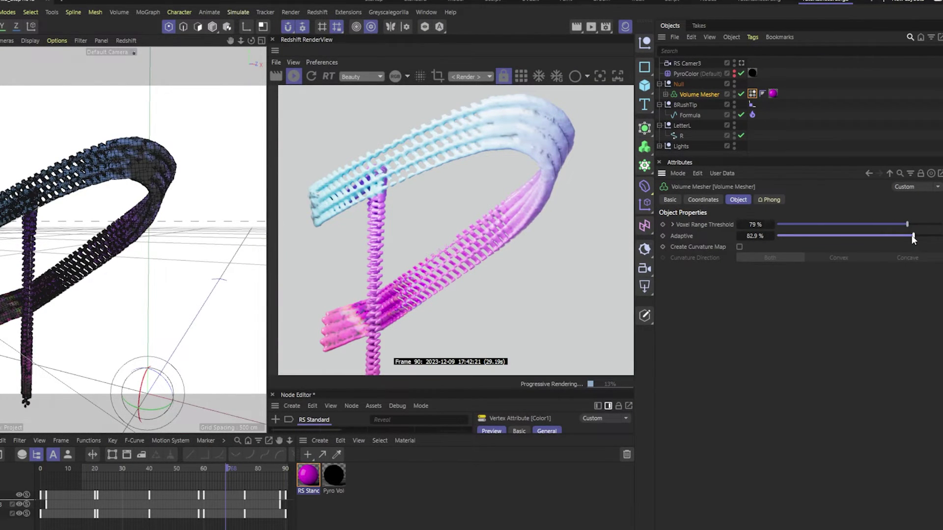
Orbit and zoom around the letter to check the fuller strands.
scroll(139, 236, up, 2)
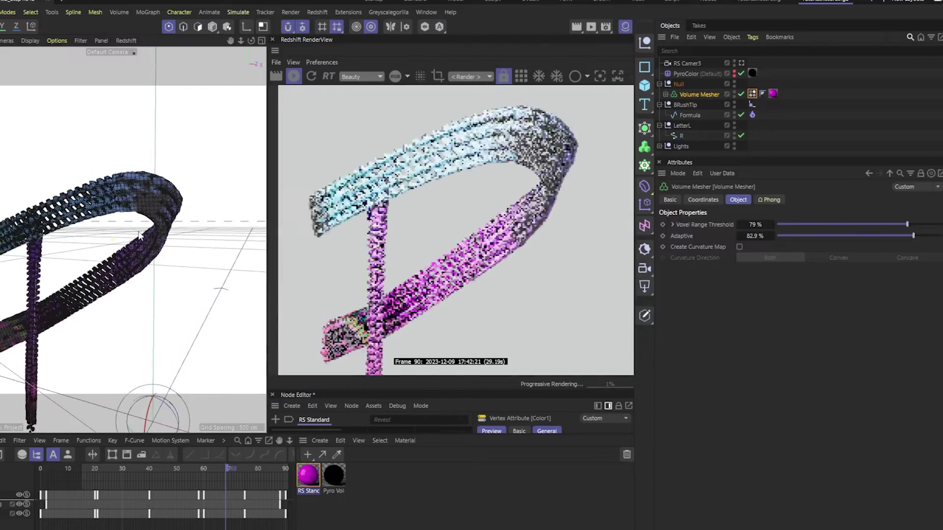
scroll(139, 236, up, 2)
scroll(72, 212, up, 2)
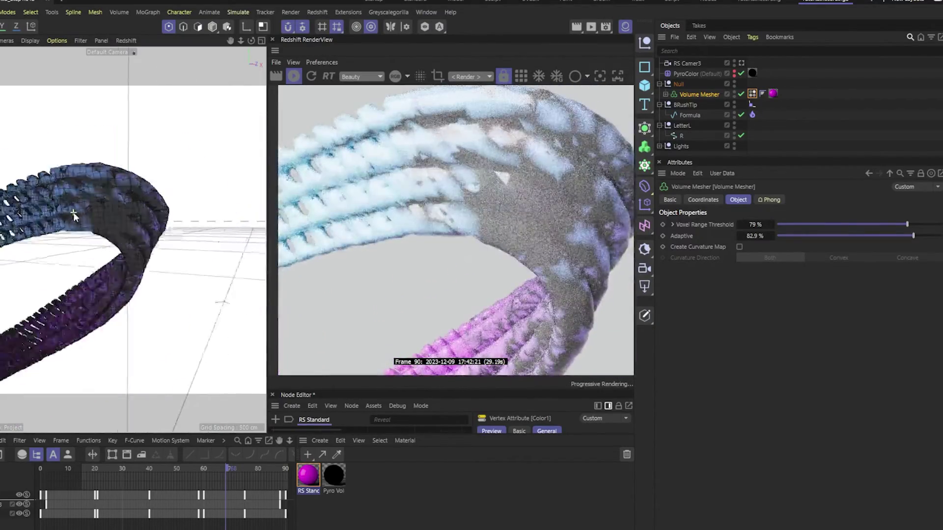
scroll(73, 212, down, 3)
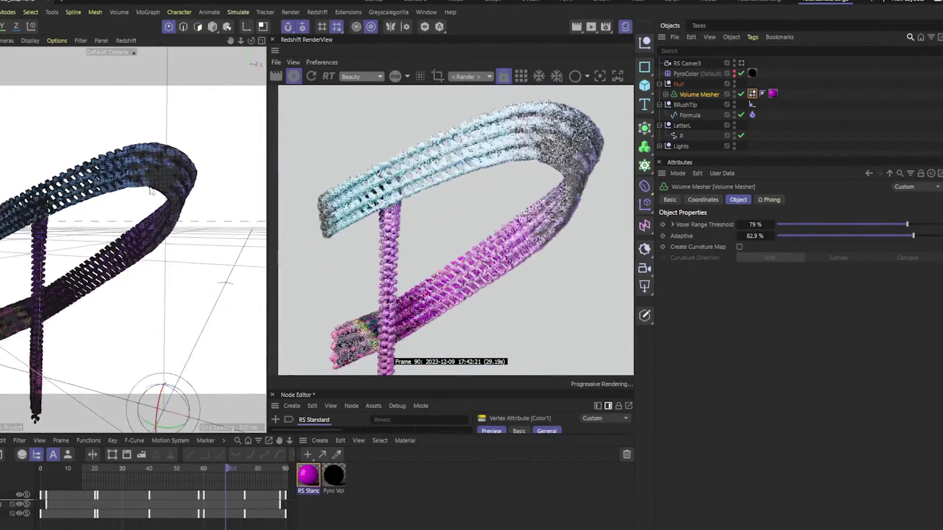
alt+drag(151, 192, 69, 285)
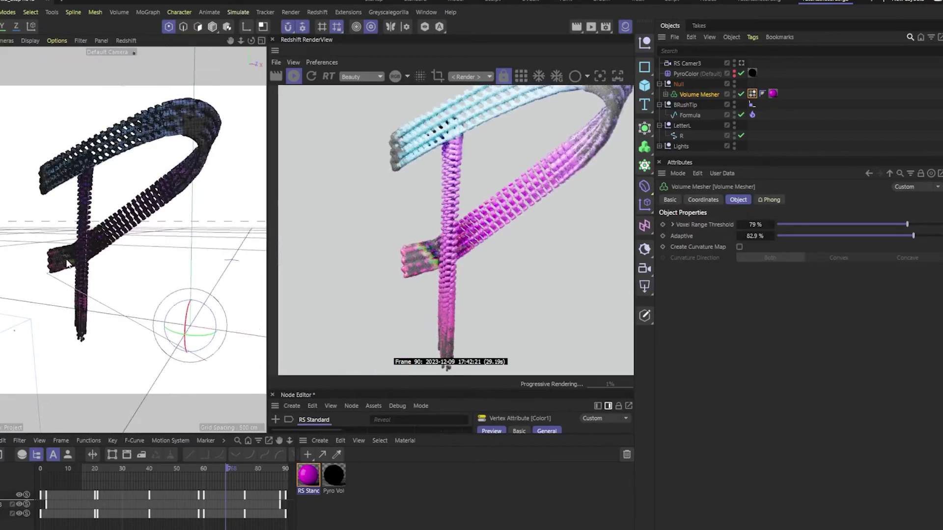
scroll(91, 240, up, 4)
scroll(91, 241, down, 2)
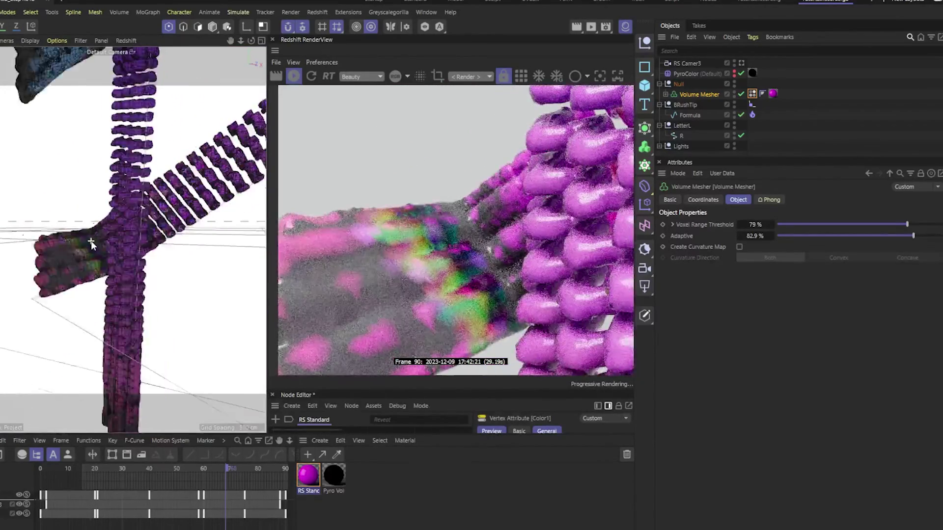
scroll(90, 241, down, 3)
alt+drag(112, 217, 111, 238)
scroll(110, 237, up, 2)
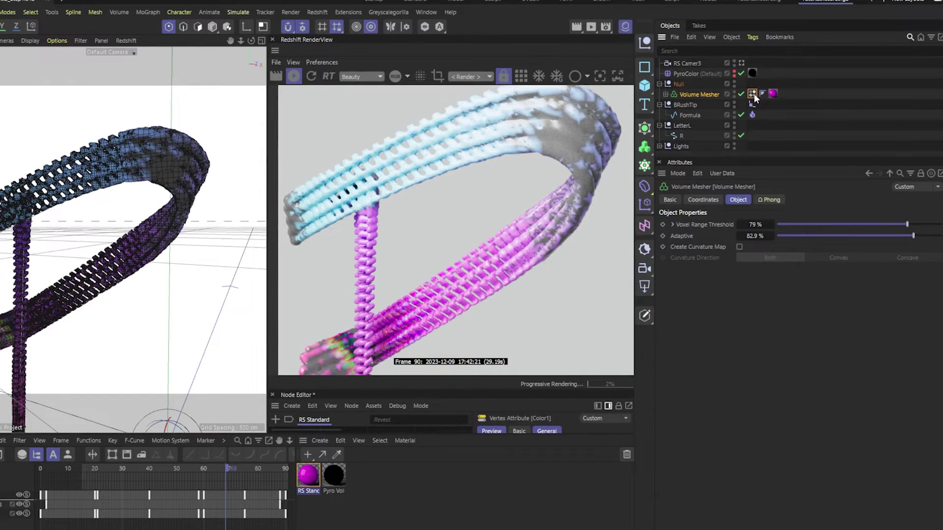
Duplicate the vertex color tag and rename the copy Blur.
ctrl+drag(754, 98, 765, 93)
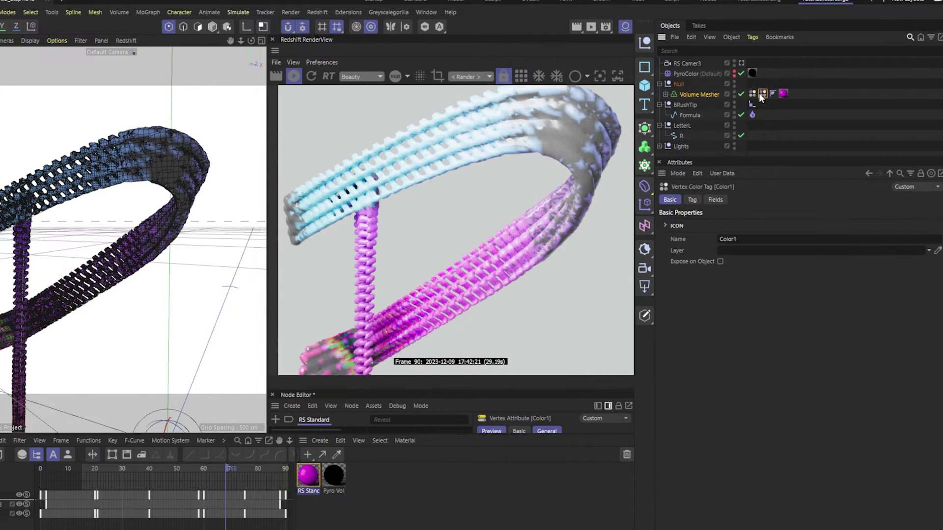
double_click(744, 239)
text(Bly)
drag(750, 237, 689, 238)
text(Blu)
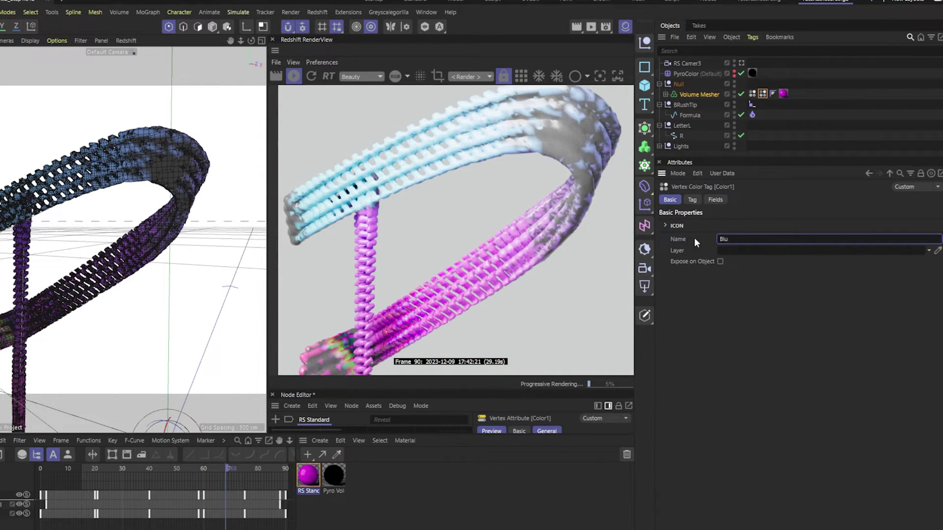
text(r)
key(Return)
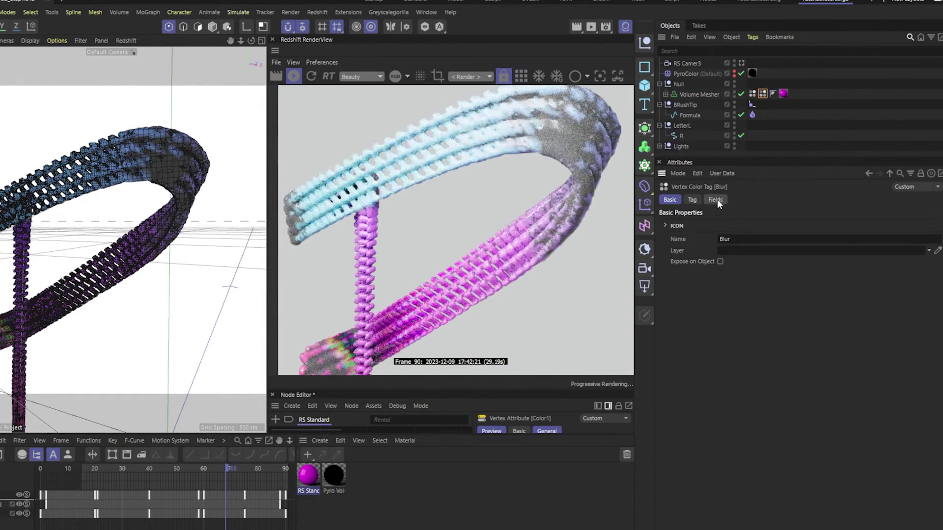
Delete the PyroColor field layer from the Blur tag's Fields list.
click(715, 199)
click(707, 259)
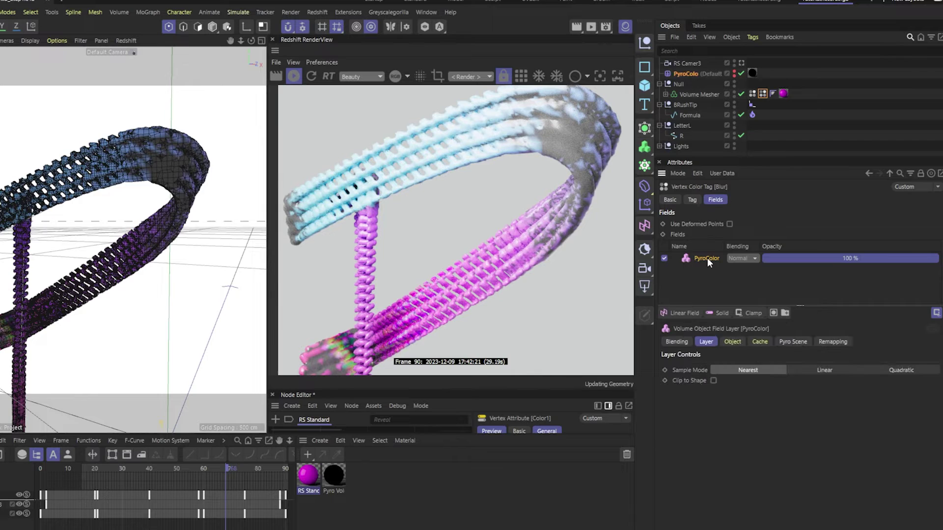
key(Delete)
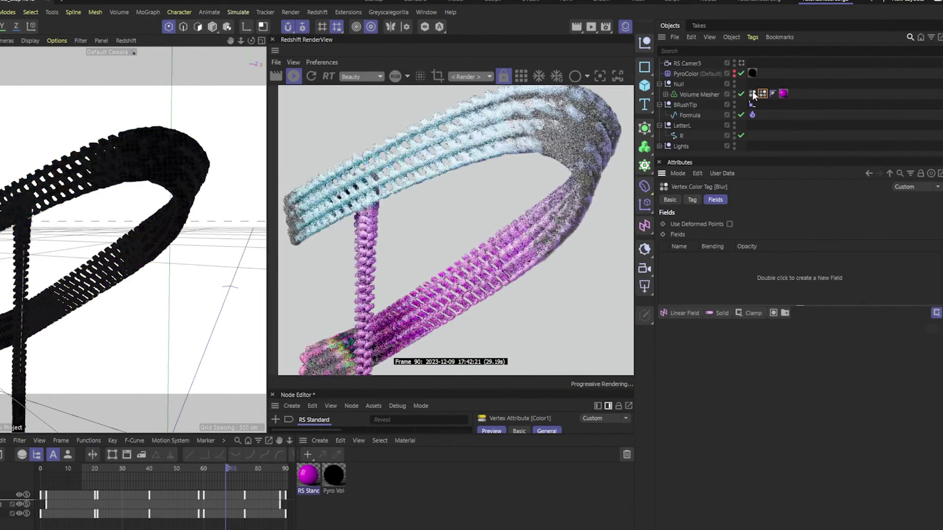
click(694, 272)
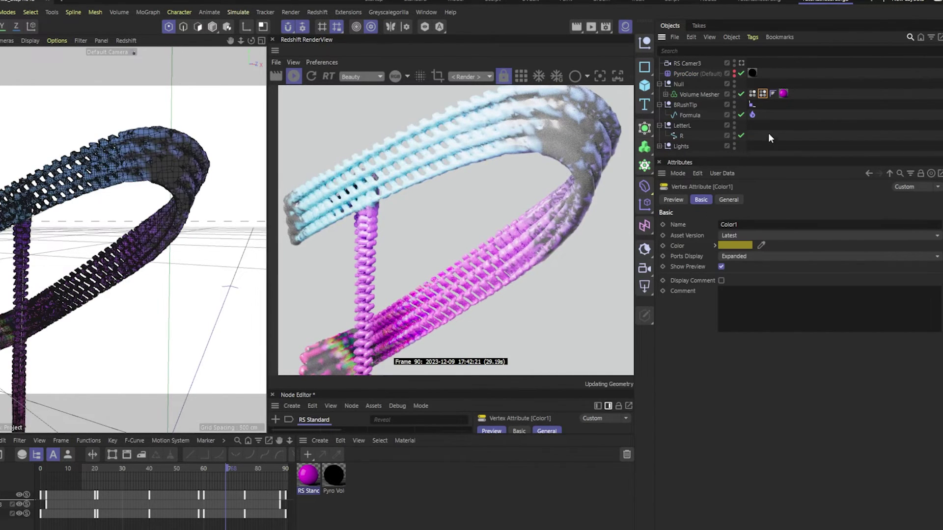
click(755, 94)
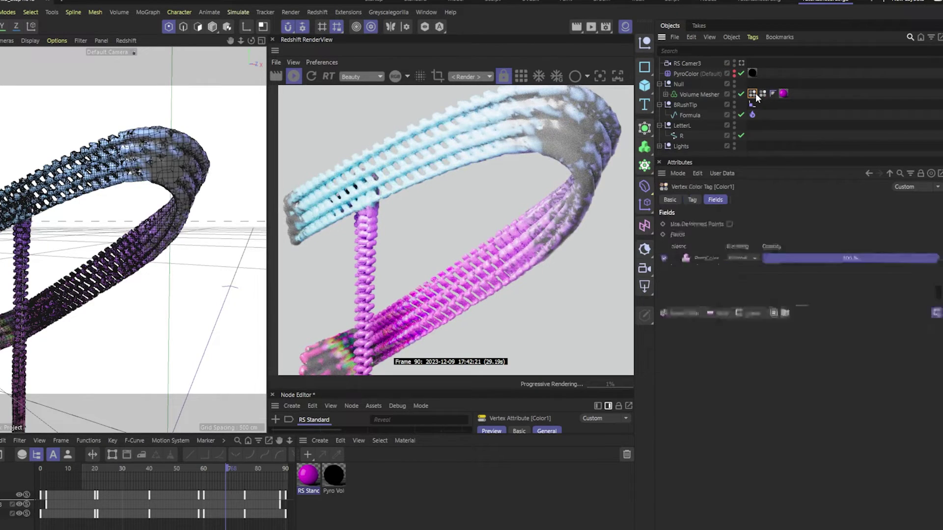
click(764, 94)
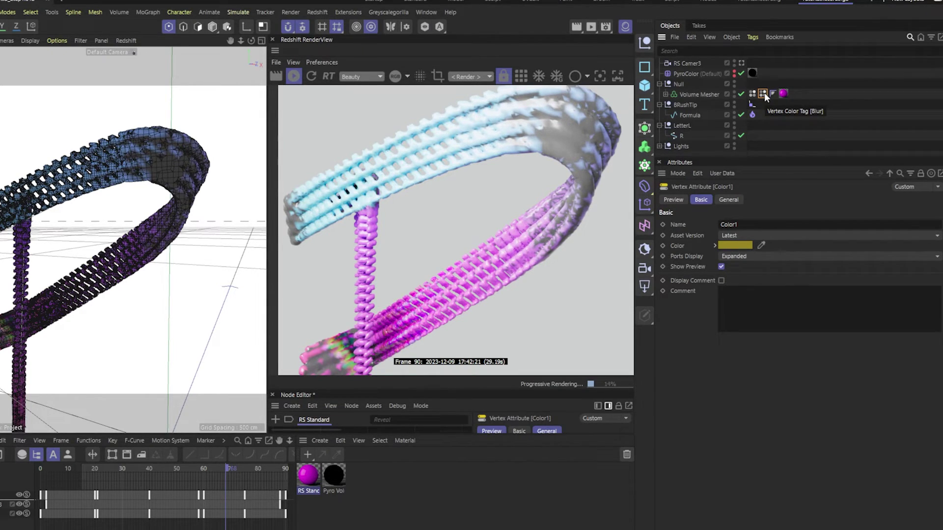
Switch the Blur tag's Color1 field layer to Average sampling with a 10 cm radius.
mouse_move(764, 92)
mouse_down()
mouse_move(827, 96)
mouse_move(753, 95)
mouse_up()
click(764, 94)
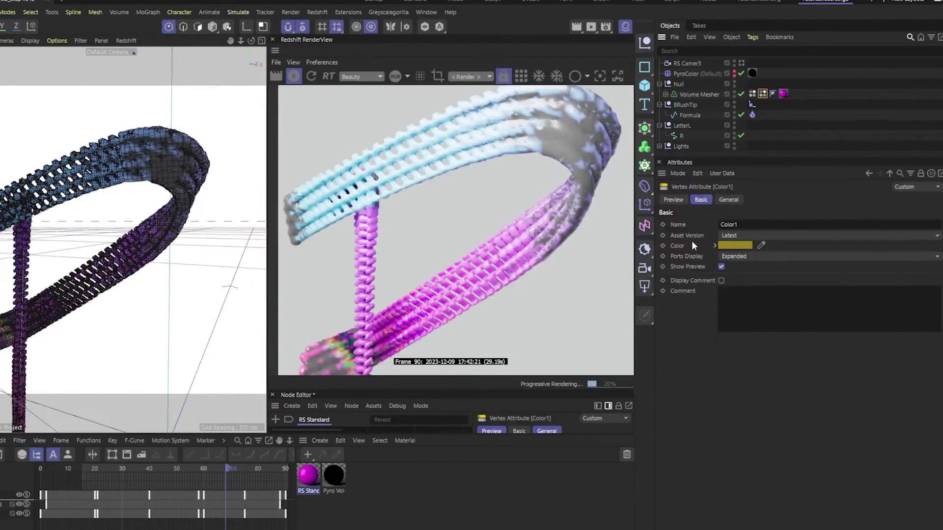
click(762, 93)
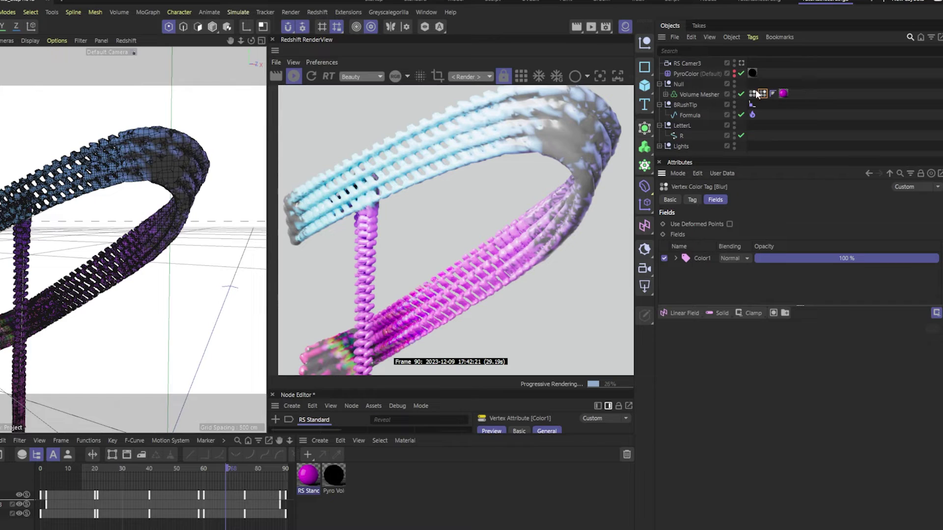
click(702, 258)
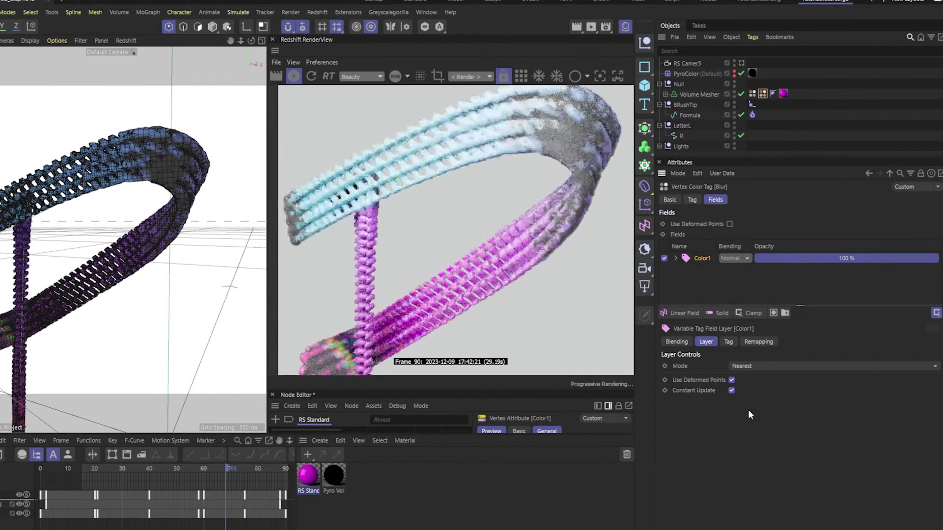
click(763, 367)
click(765, 499)
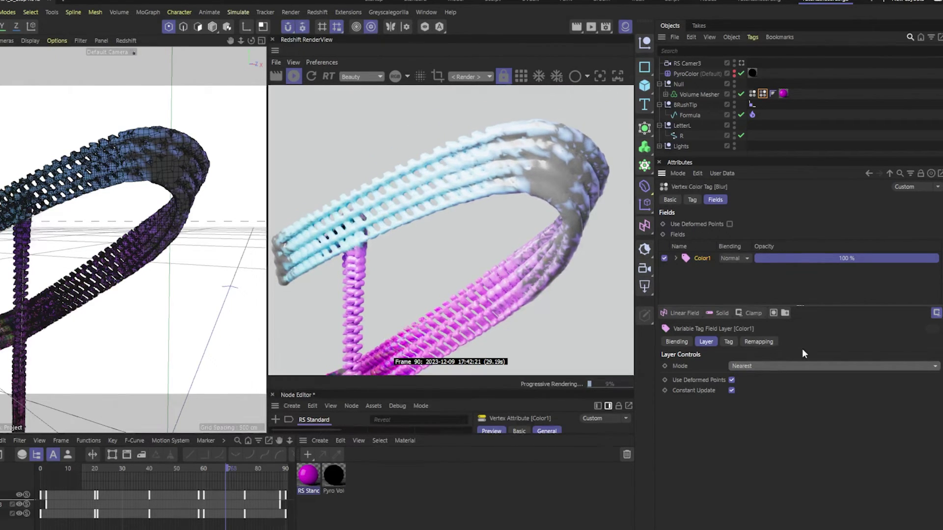
click(746, 367)
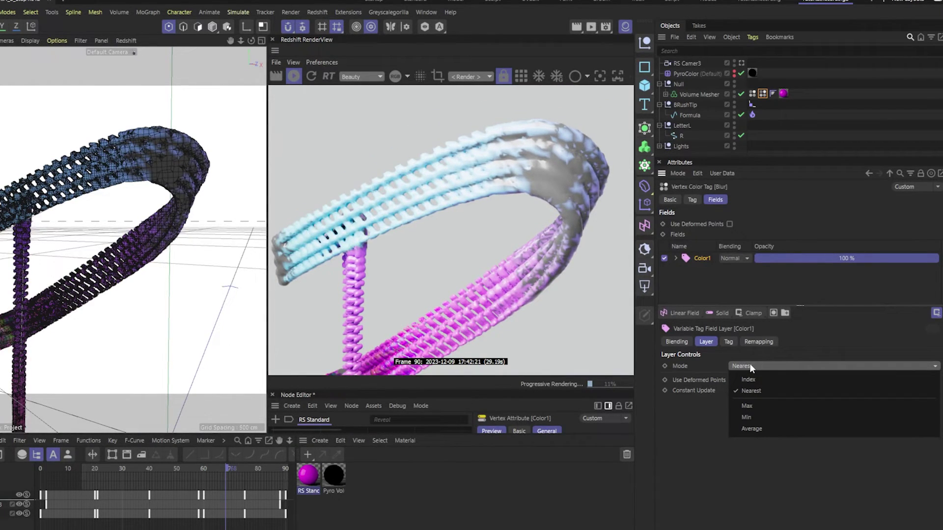
click(766, 430)
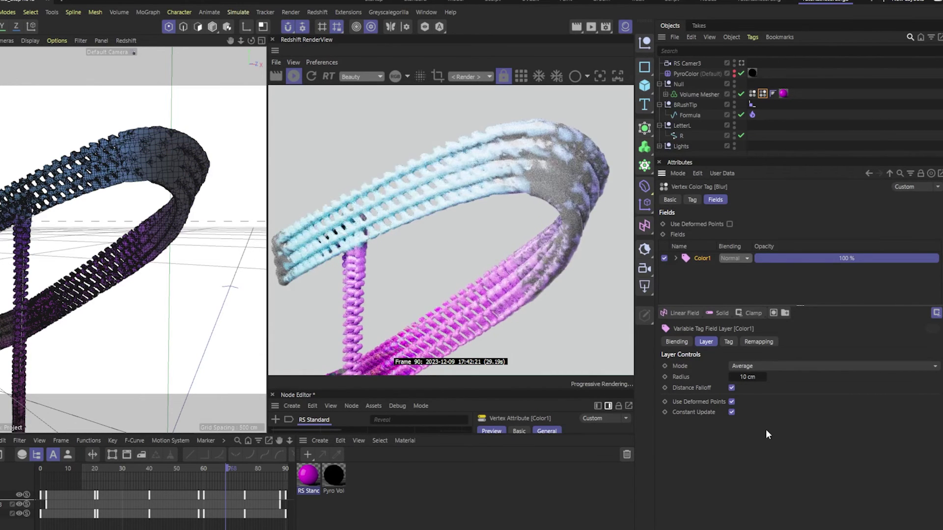
Open the RS Standard material's nodes in a floating Node Editor window.
click(311, 478)
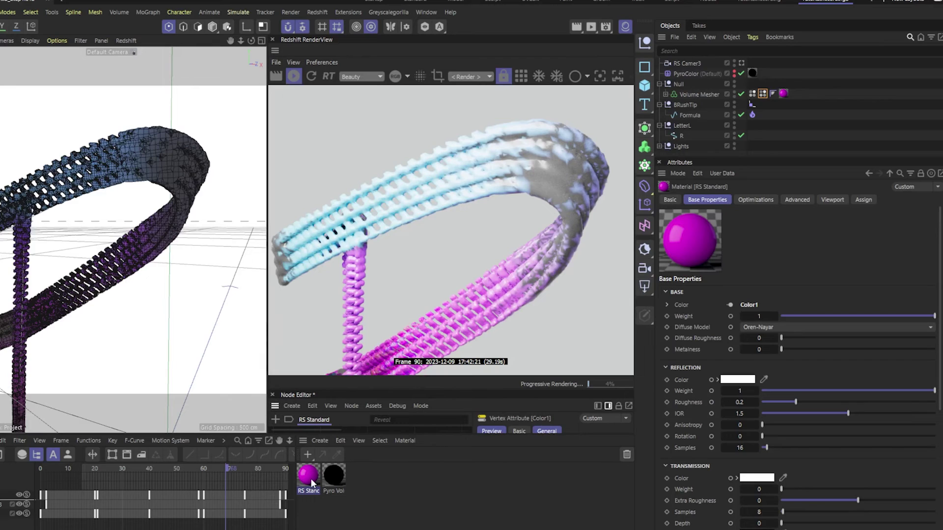
drag(382, 436, 382, 492)
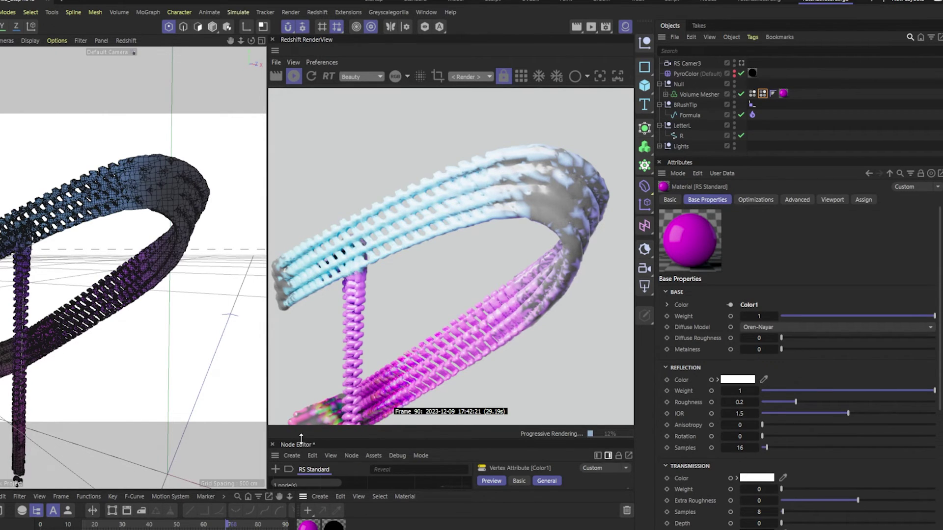
drag(302, 439, 320, 315)
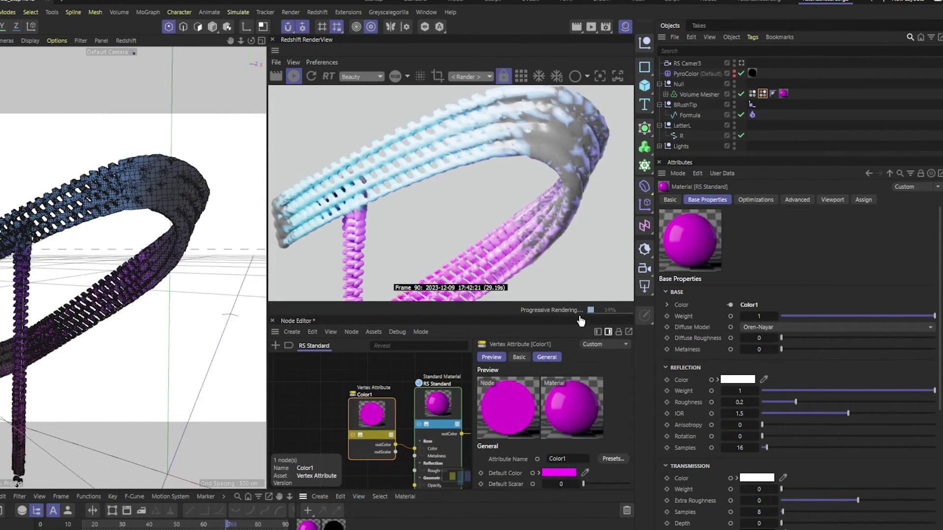
click(277, 333)
click(289, 344)
drag(340, 310, 73, 309)
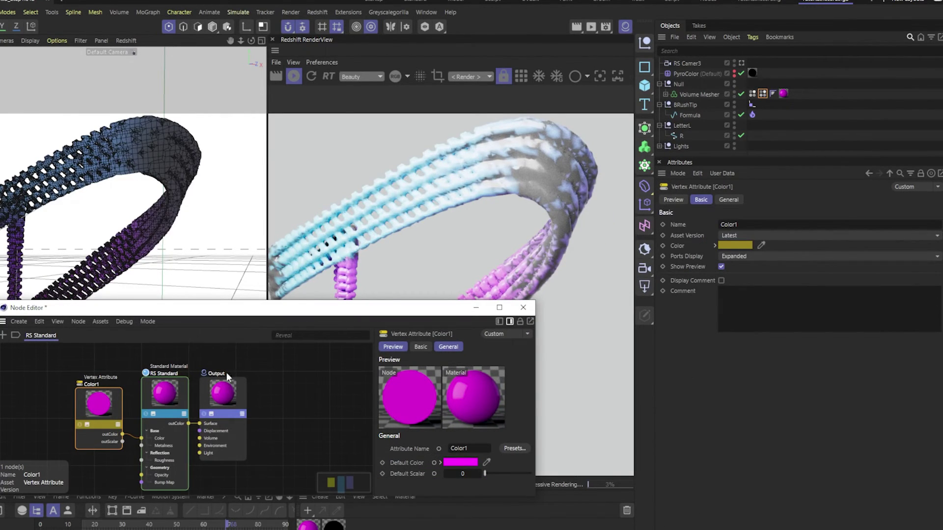
drag(210, 312, 161, 330)
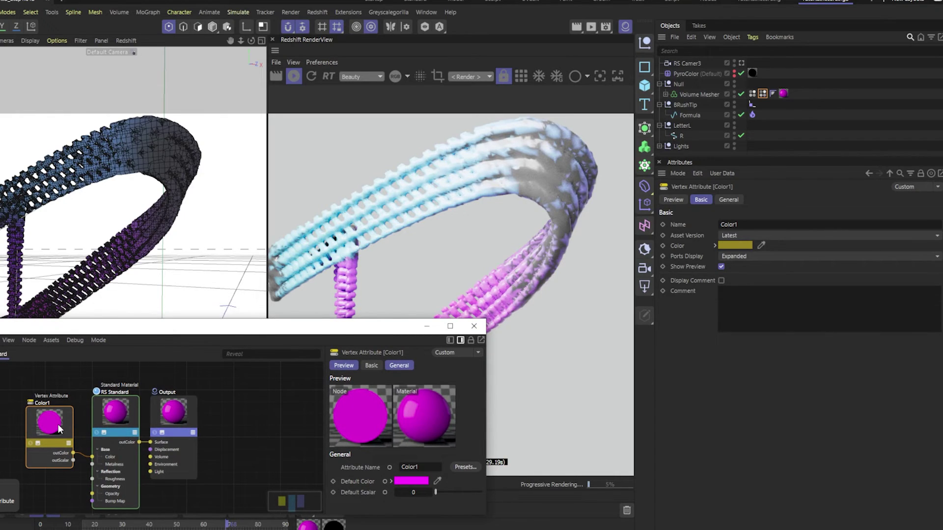
Change the Vertex Attribute name from Color1 to Blur and orbit to check the smoothing.
click(433, 467)
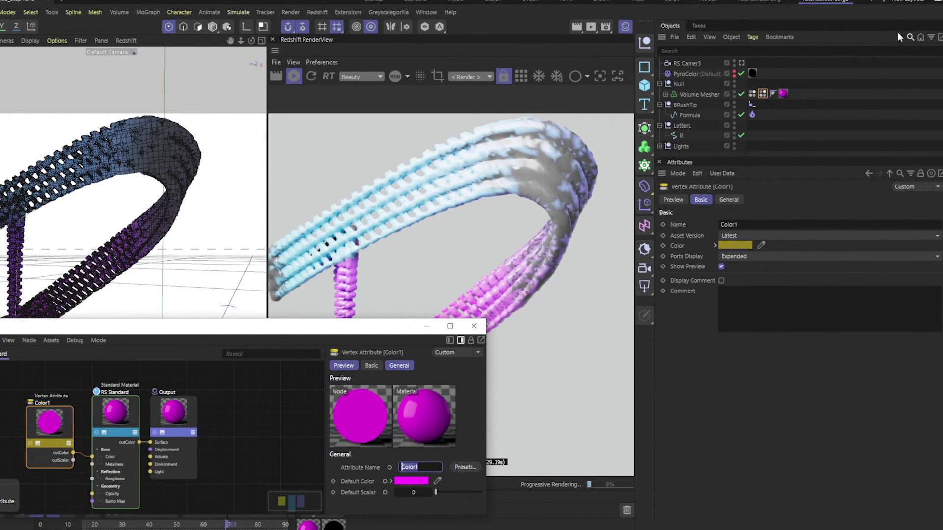
drag(762, 94, 421, 467)
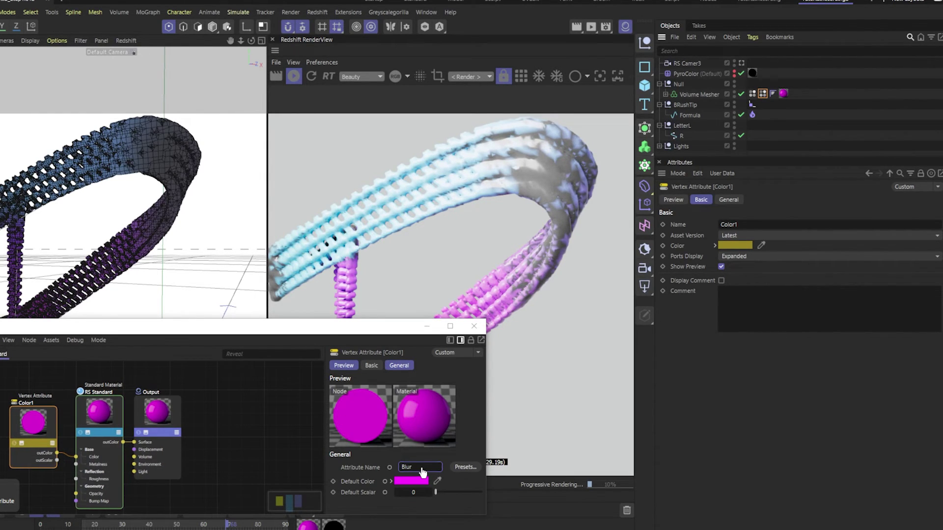
click(475, 326)
alt+drag(117, 183, 251, 178)
scroll(132, 245, up, 5)
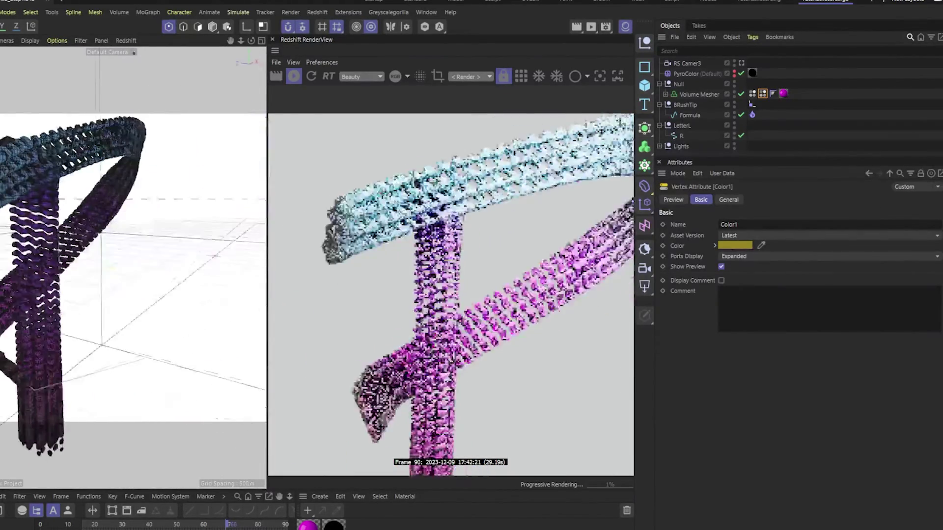
alt+drag(123, 236, 148, 221)
scroll(101, 237, up, 3)
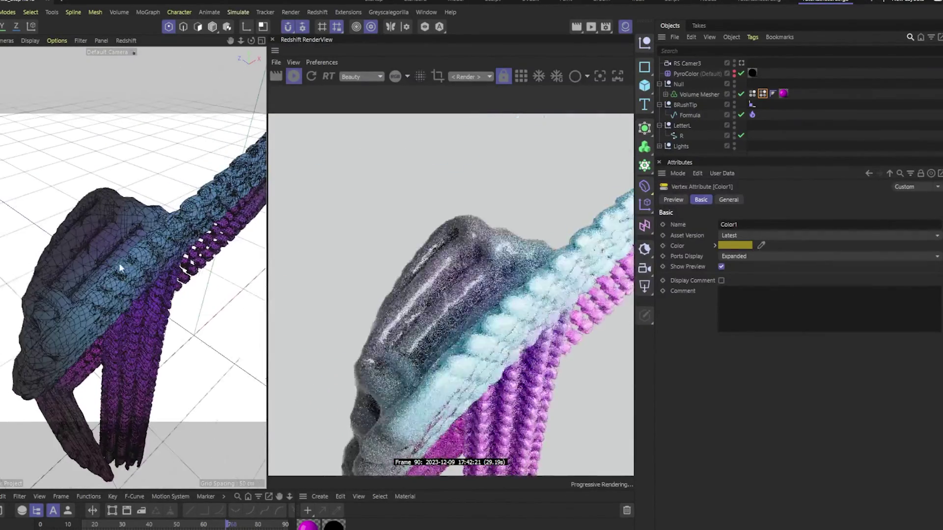
alt+drag(119, 263, 139, 256)
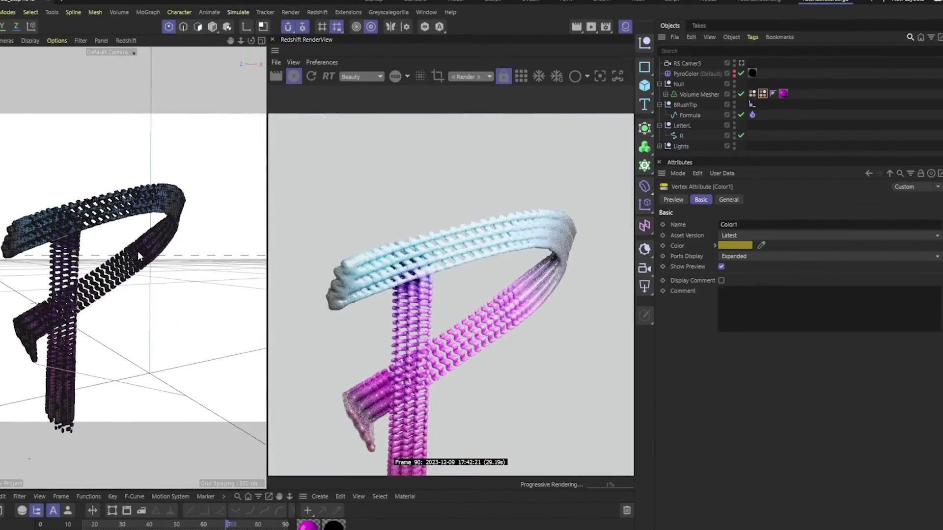
scroll(142, 221, up, 5)
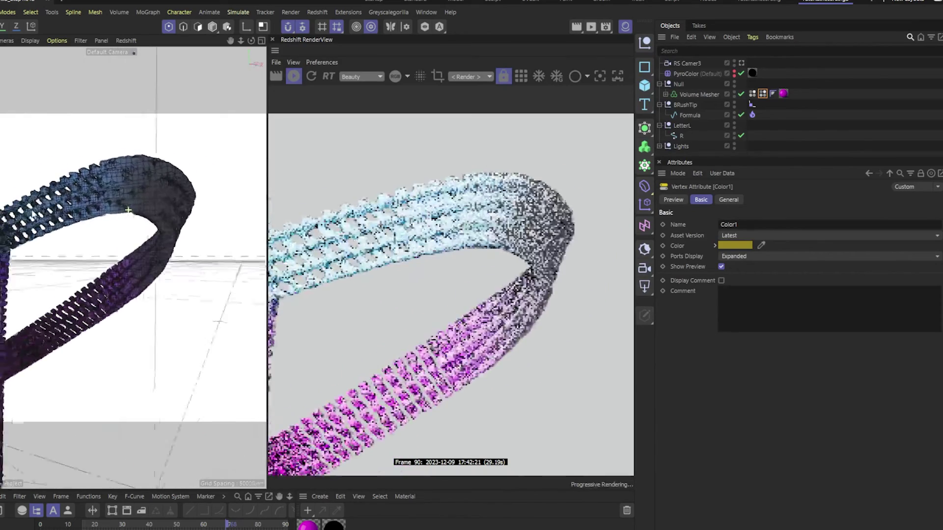
Drop Adaptive to 35.3% and Voxel Range Threshold to 36%, then view the letter from the side.
click(704, 95)
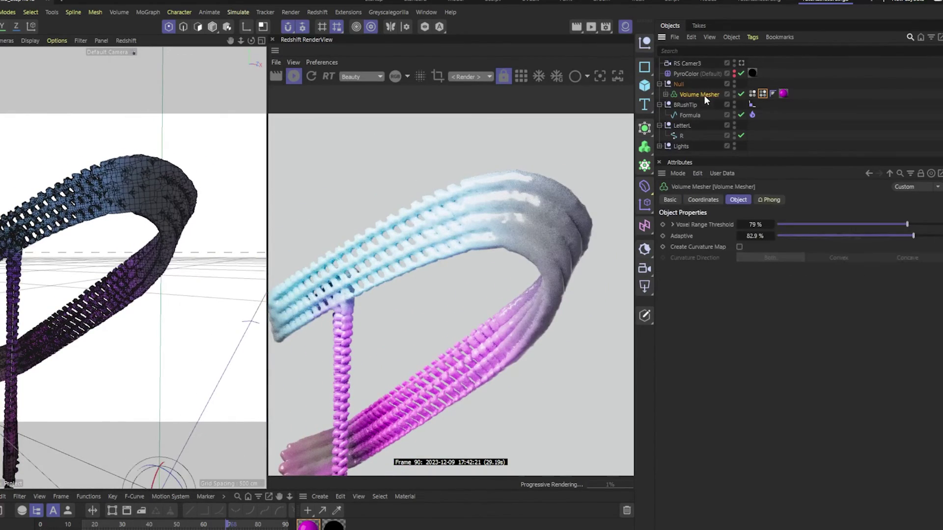
drag(841, 235, 835, 235)
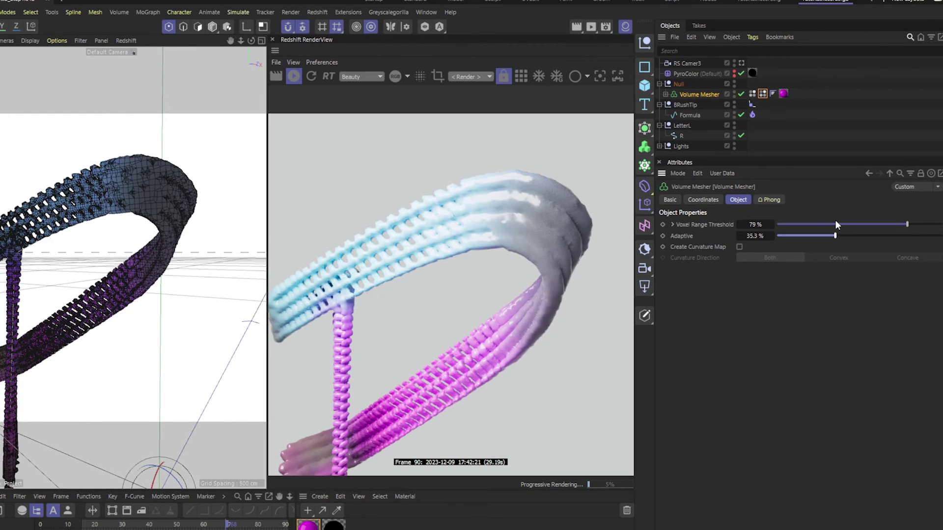
click(837, 224)
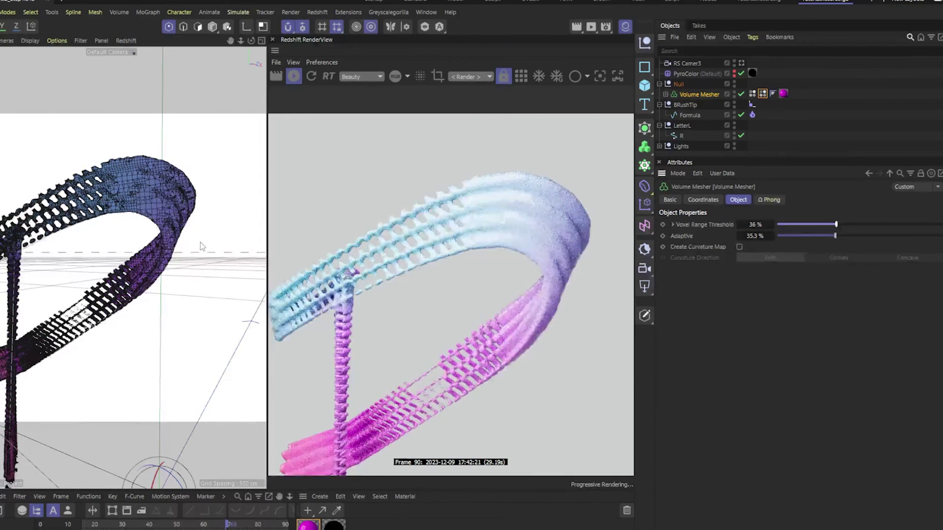
alt+drag(162, 199, 74, 197)
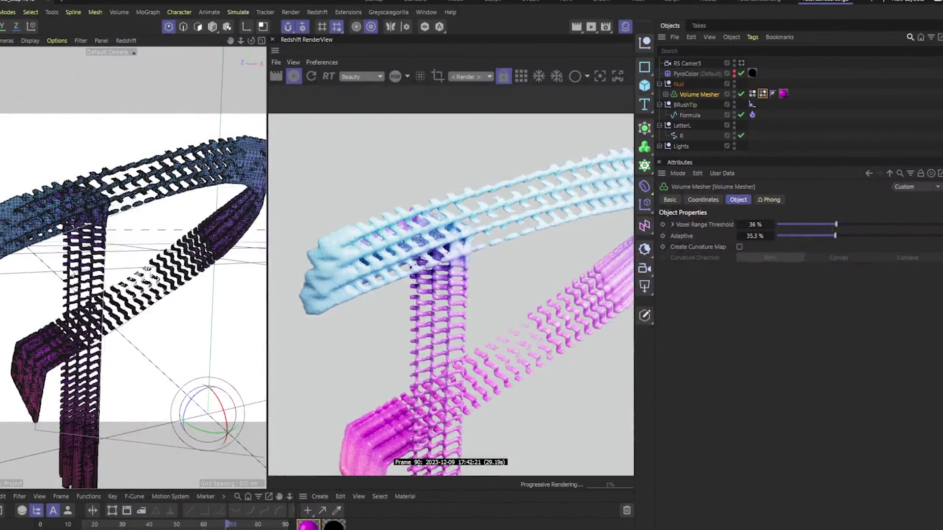